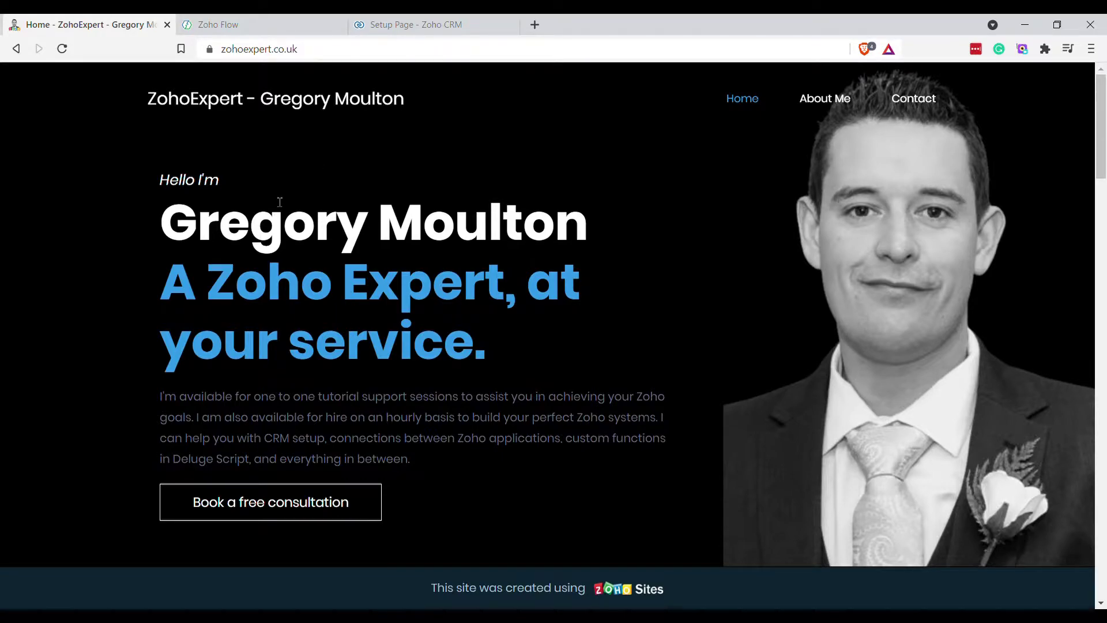
Look over the ZohoExpert home page, switch to Zoho Flow and examine the domain ending in its web address
scroll(280, 202, down, 20)
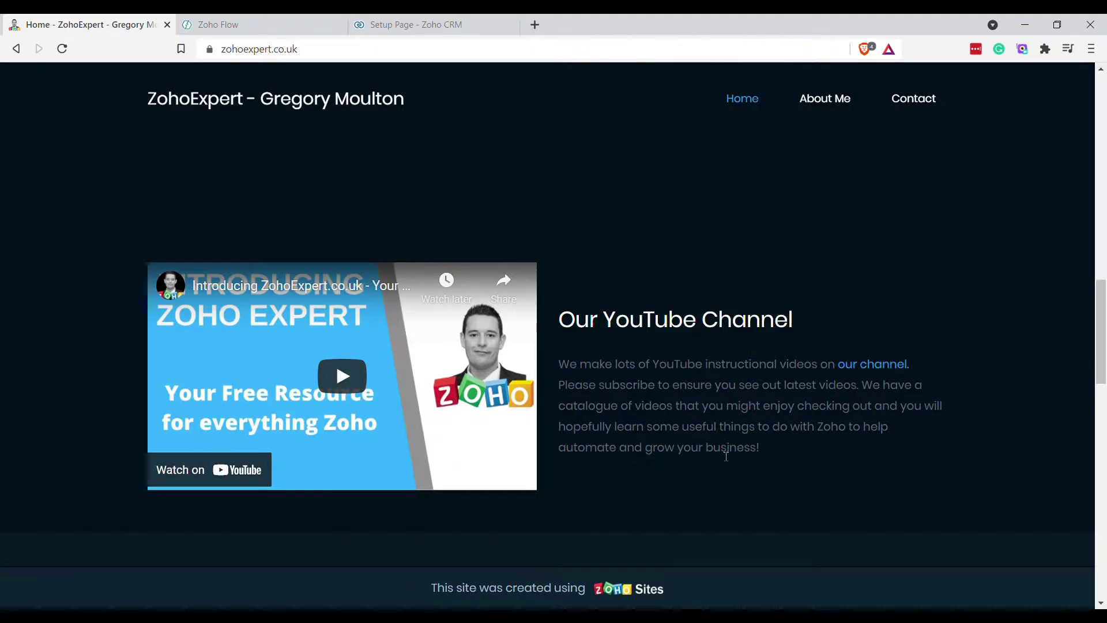
click(247, 27)
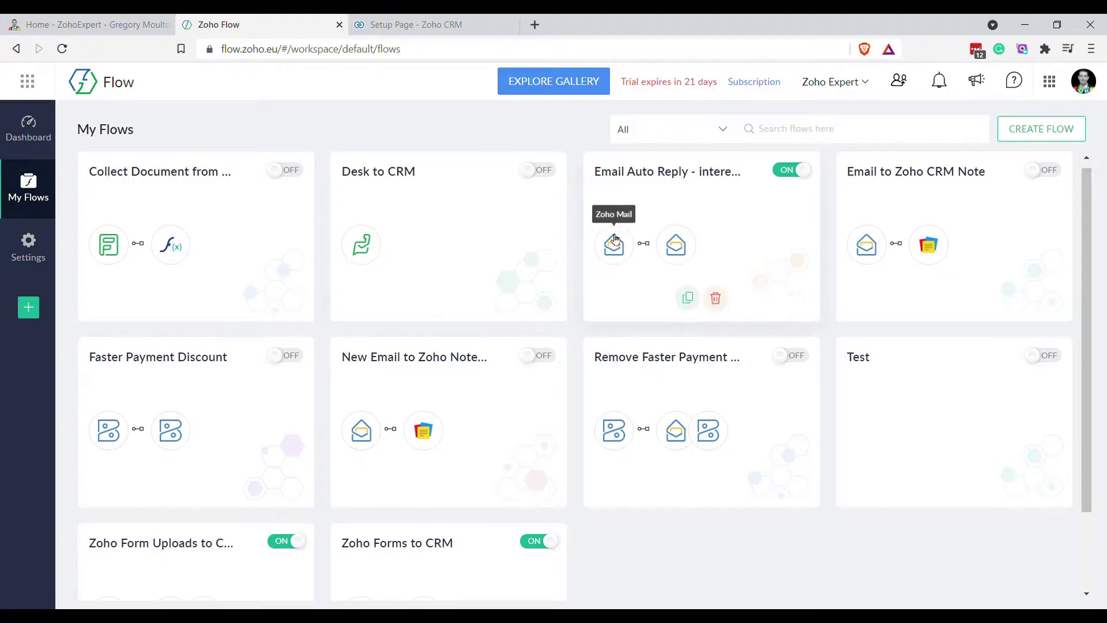
double_click(275, 53)
click(284, 50)
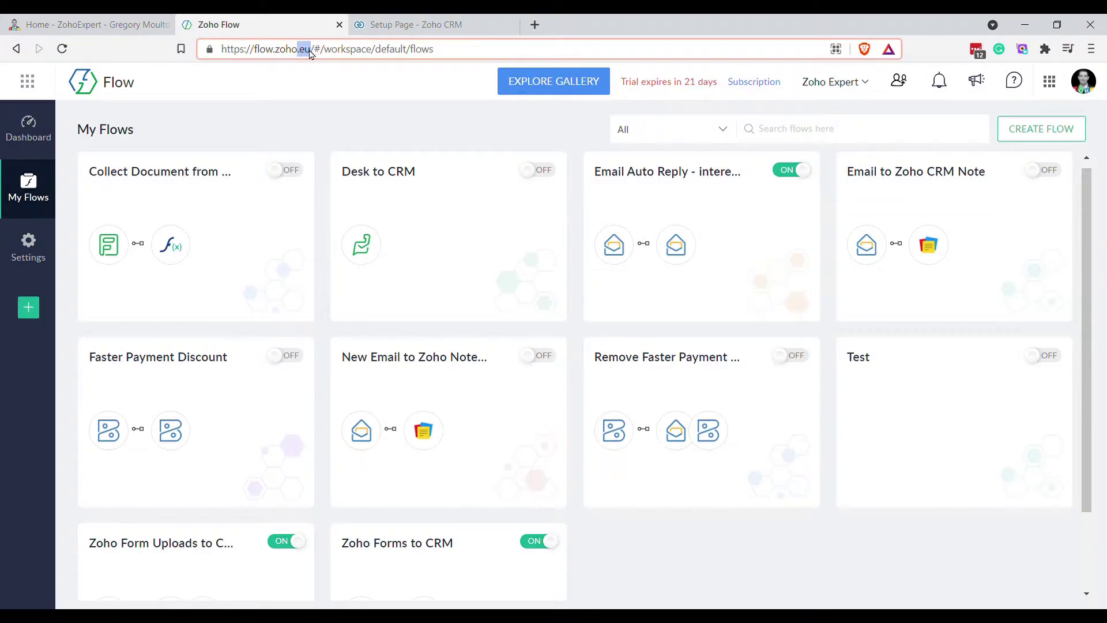
double_click(309, 55)
key(Right)
Create a new flow named "Example Flow for YouTube" with no description
click(1033, 141)
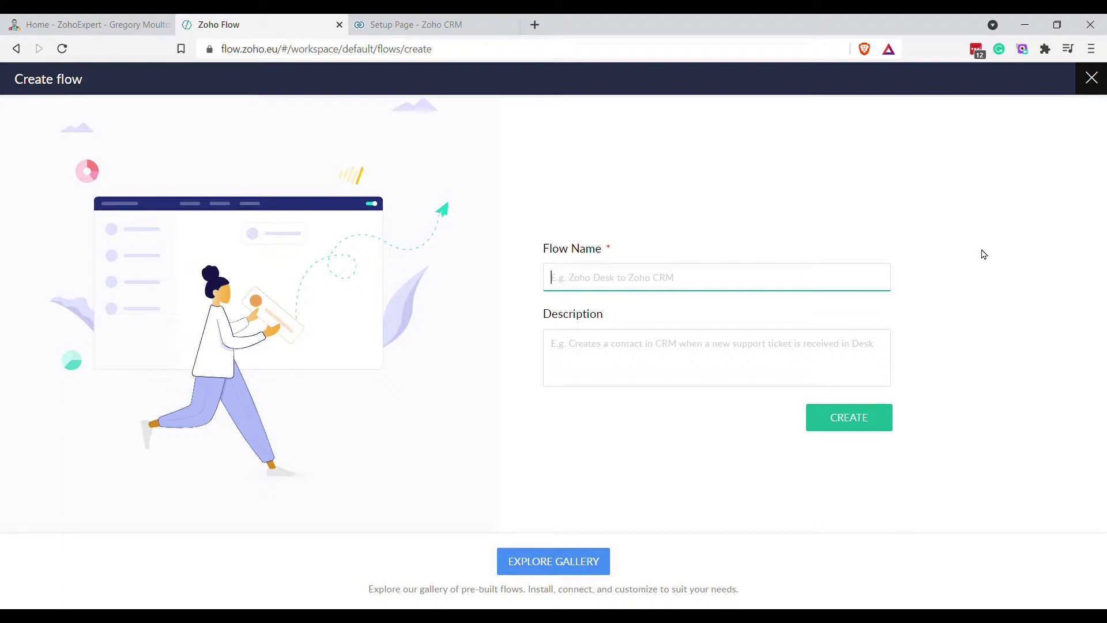
text(Example Flow for You)
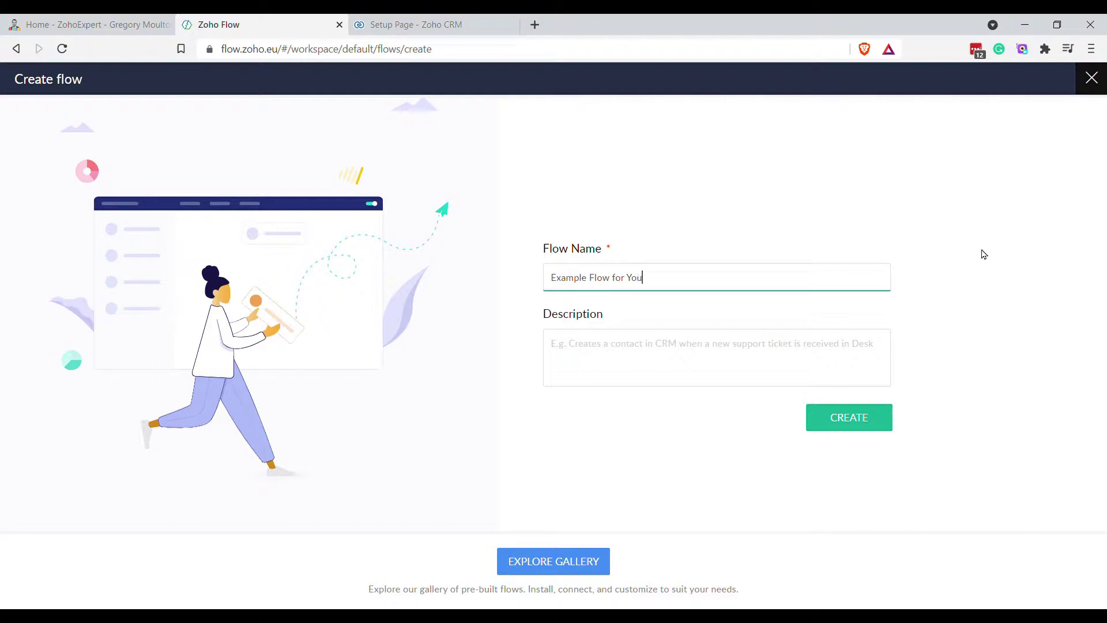
text(be)
click(721, 377)
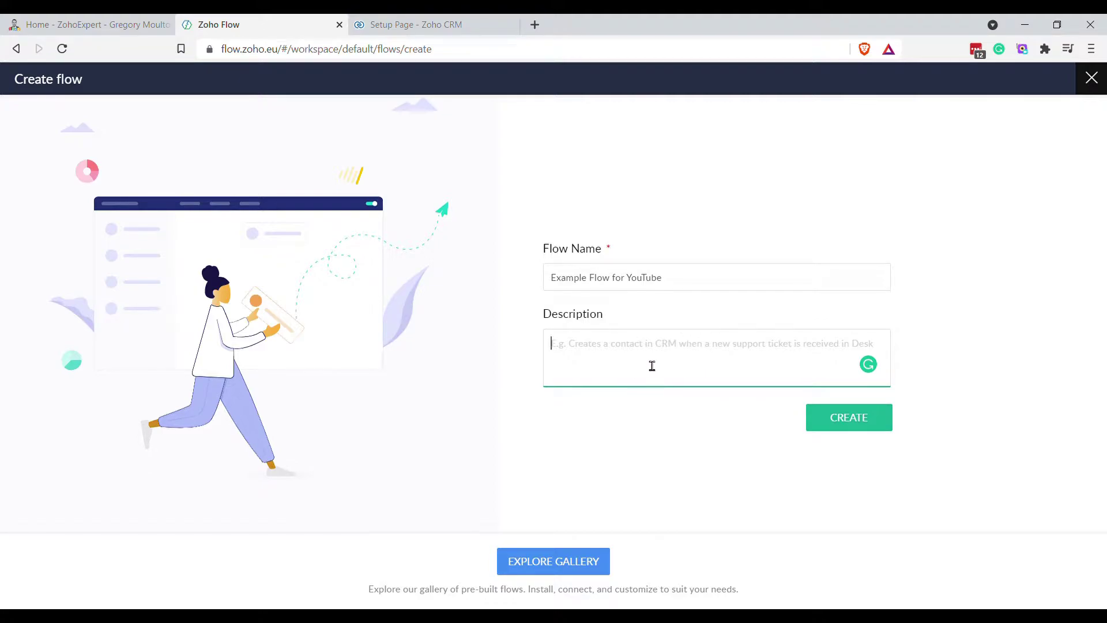
click(853, 424)
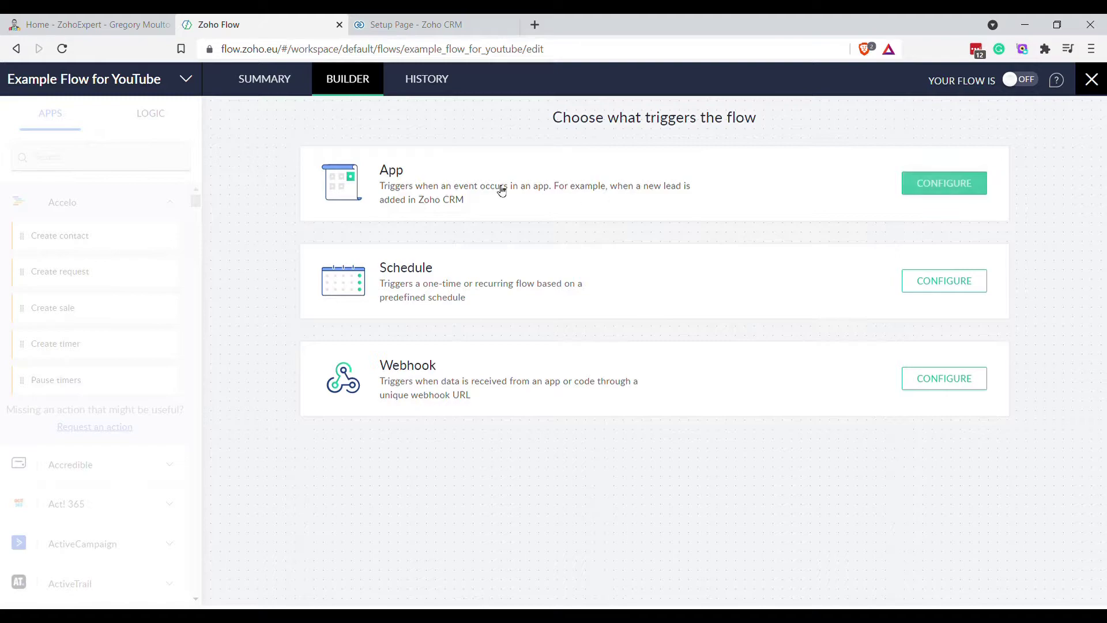
Configure an app trigger for the flow, searching for "forms" and selecting Zoho Forms as the app
click(944, 184)
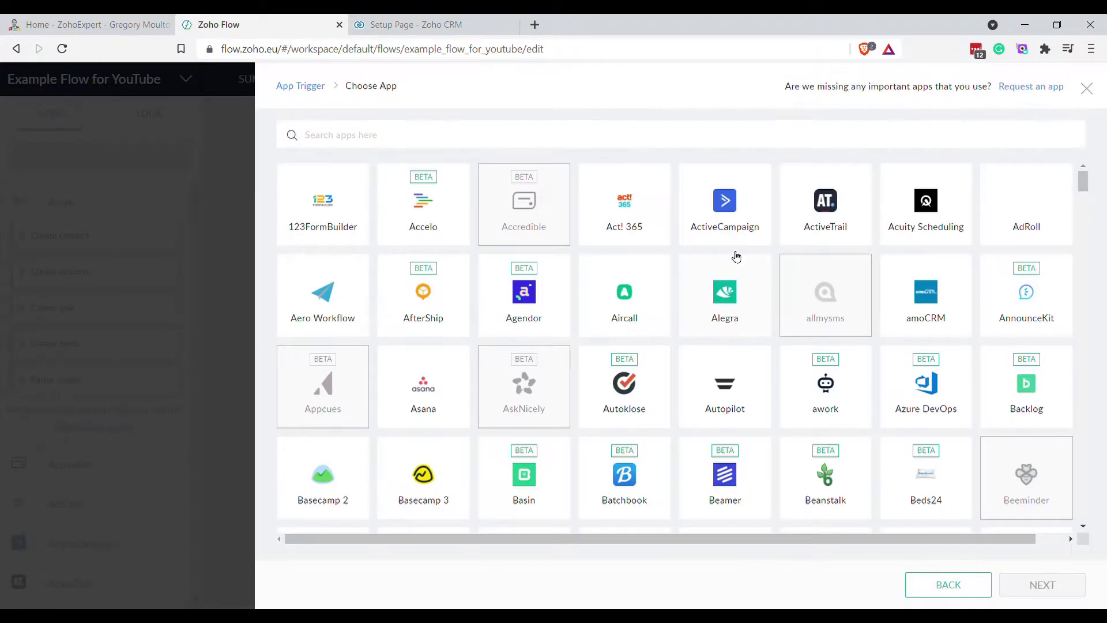
click(434, 145)
text(flo)
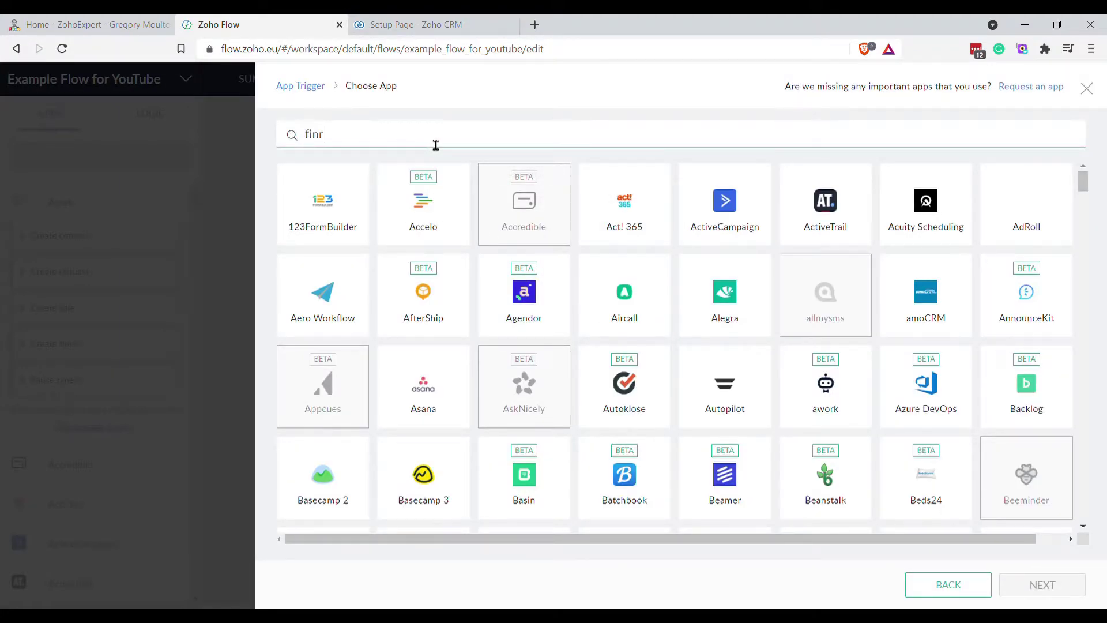
key(BackSpace)
key(BackSpace)
text(orms)
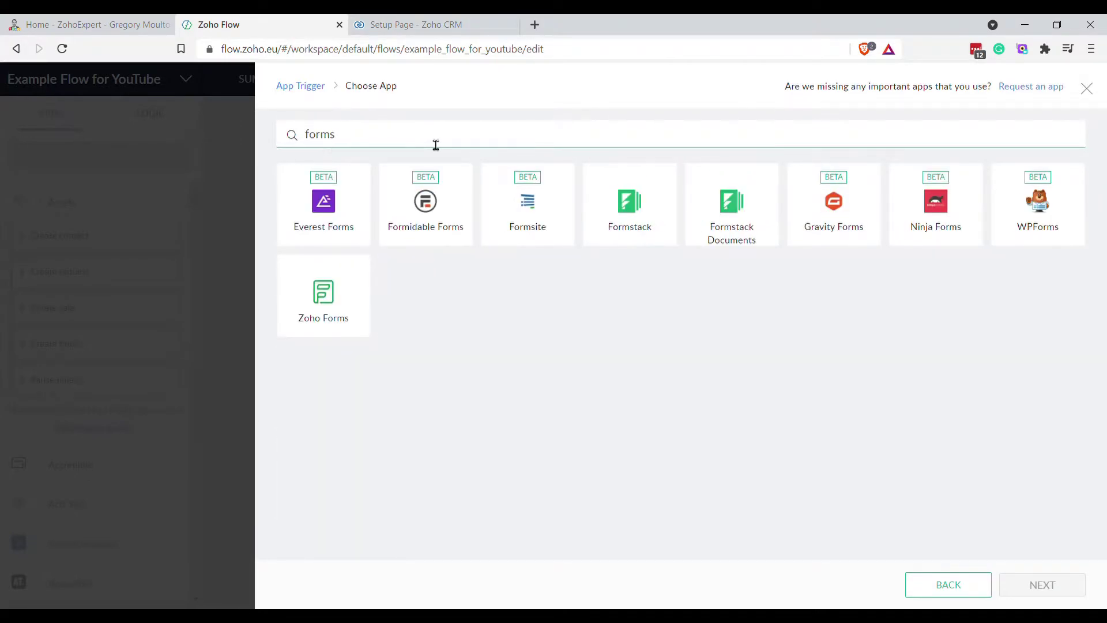
click(334, 304)
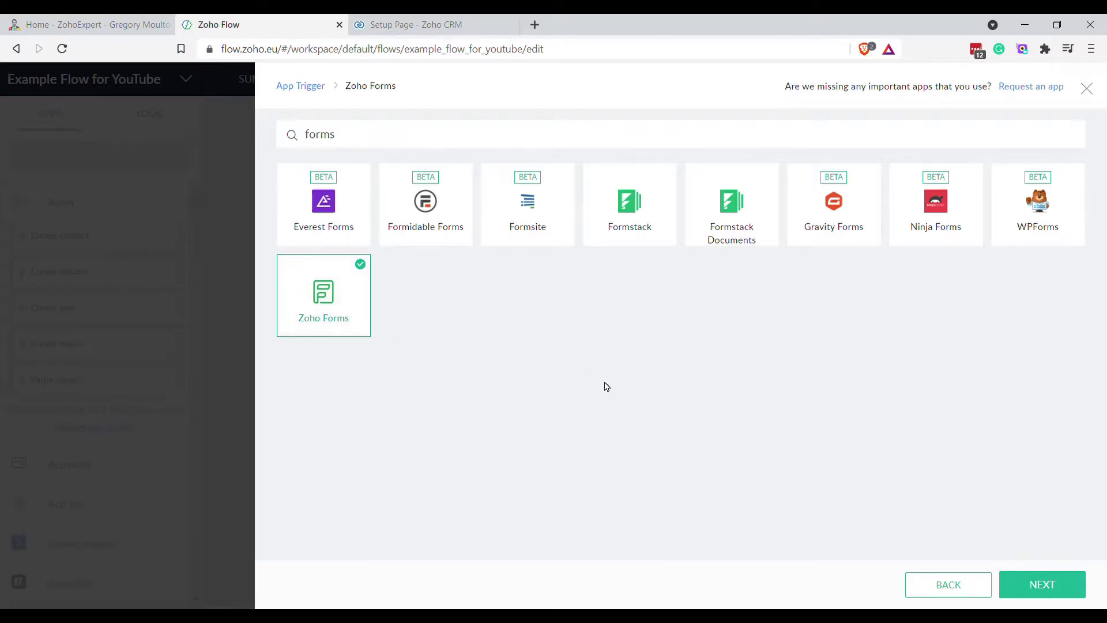
Open Zoho Forms in a new browser tab and show the integrations of the "Test - interested in listing" form
click(534, 25)
text(forms)
key(Return)
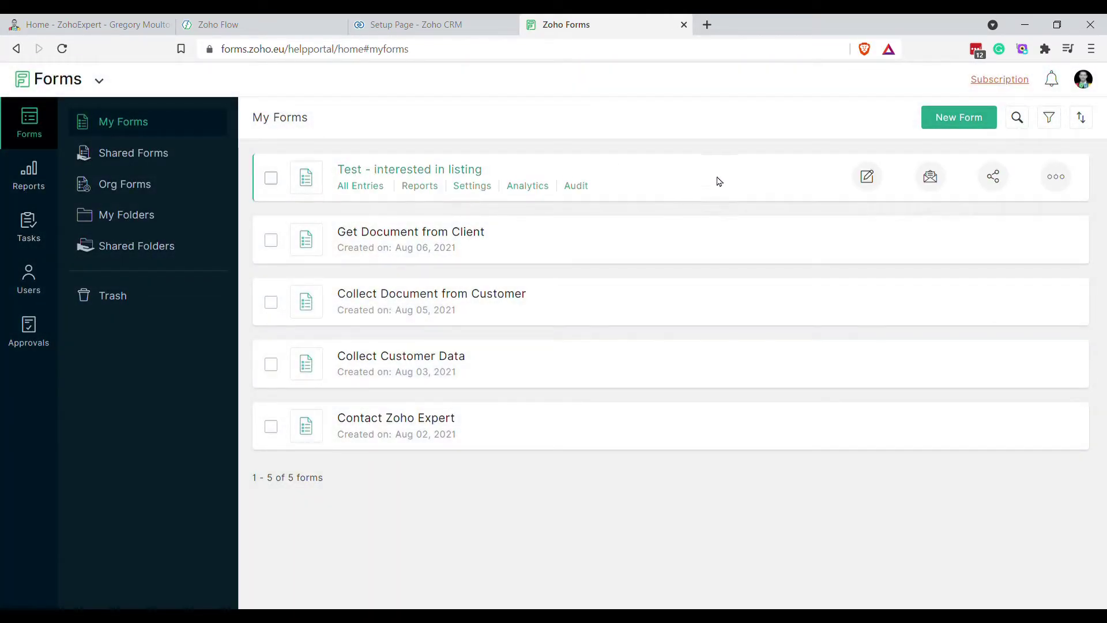
click(463, 190)
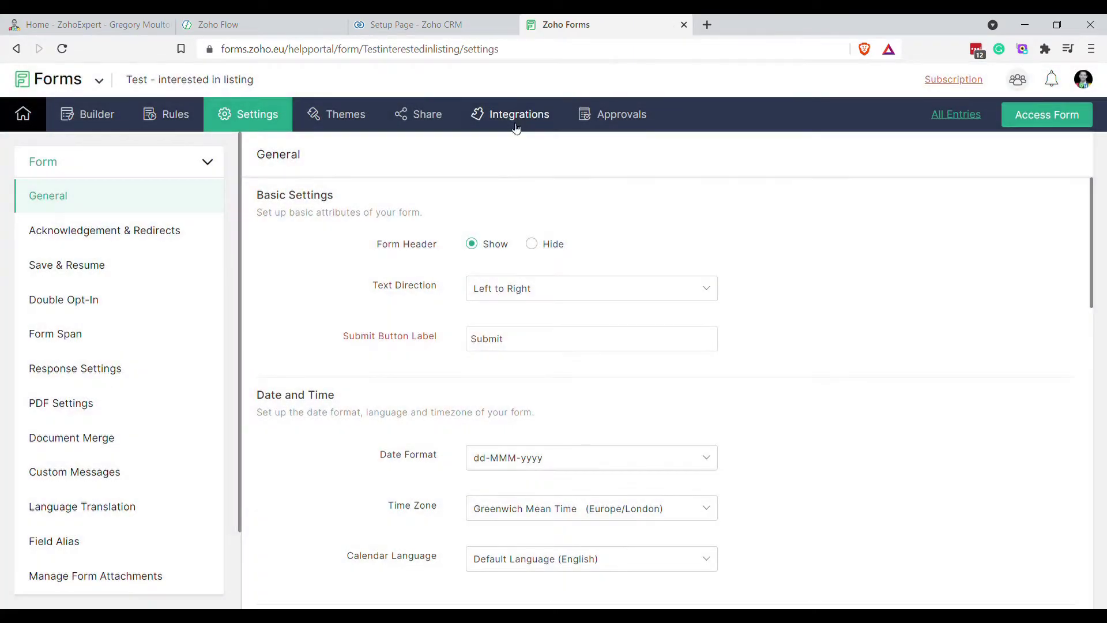
click(513, 127)
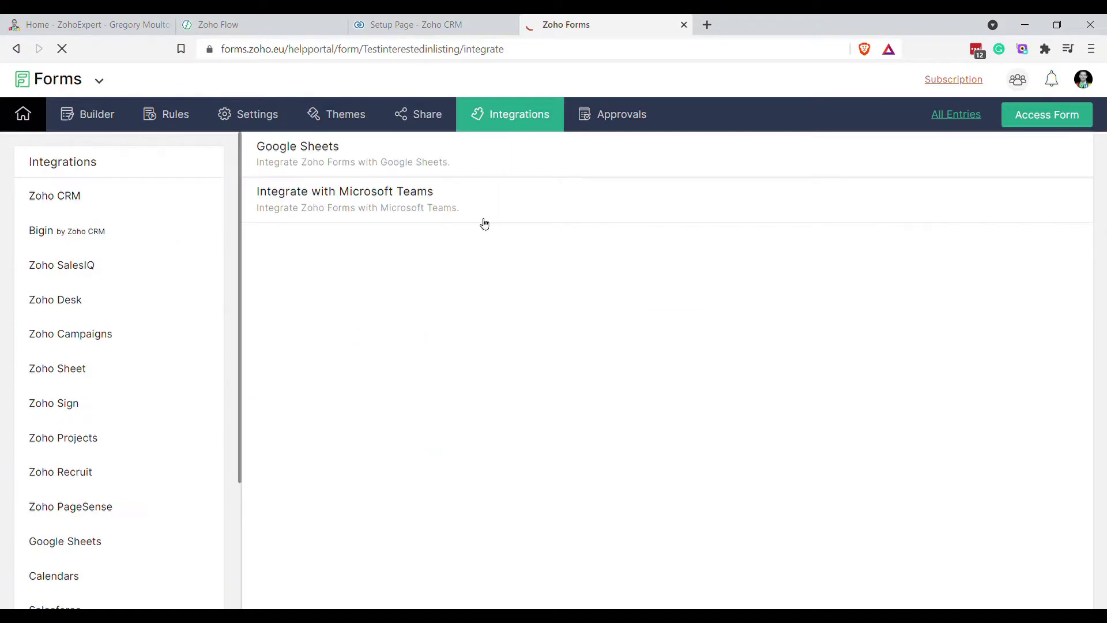
Examine the full list of integrations available for the form, from Zoho CRM down to Zapier
scroll(115, 358, down, 3)
scroll(92, 404, up, 3)
scroll(124, 527, down, 3)
scroll(161, 242, up, 3)
scroll(143, 364, down, 3)
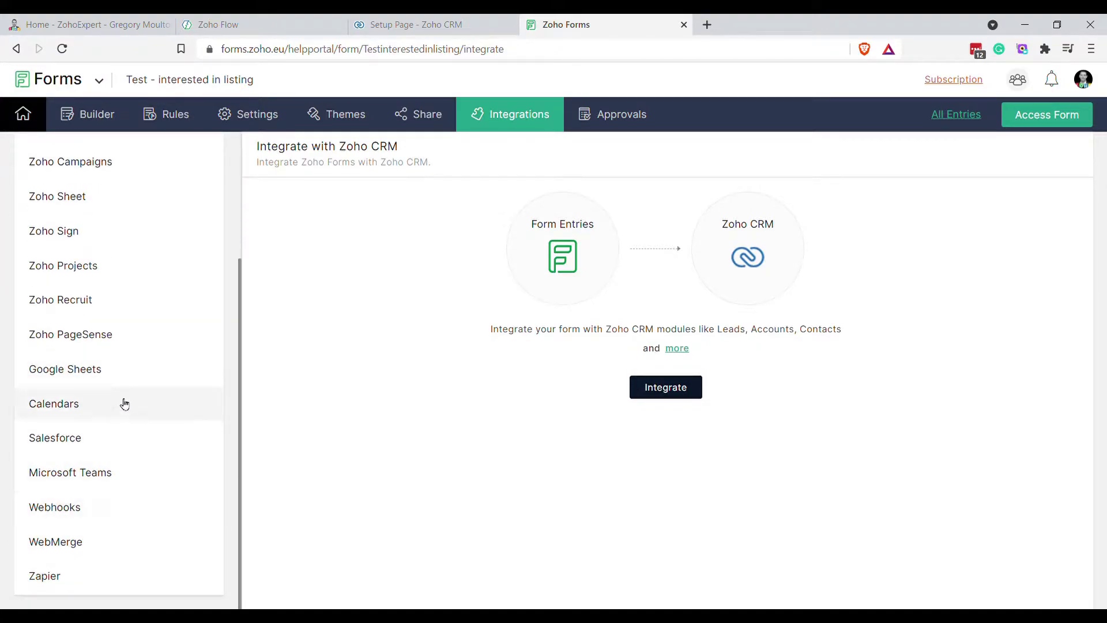
scroll(130, 387, up, 3)
scroll(188, 265, down, 3)
scroll(167, 497, up, 3)
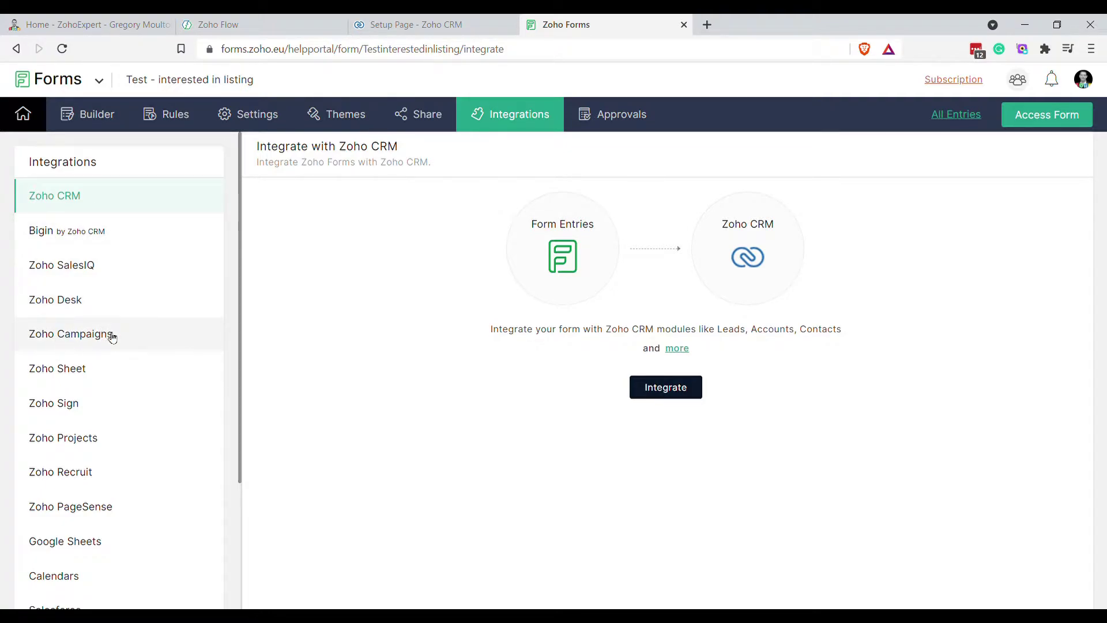
scroll(139, 340, down, 1)
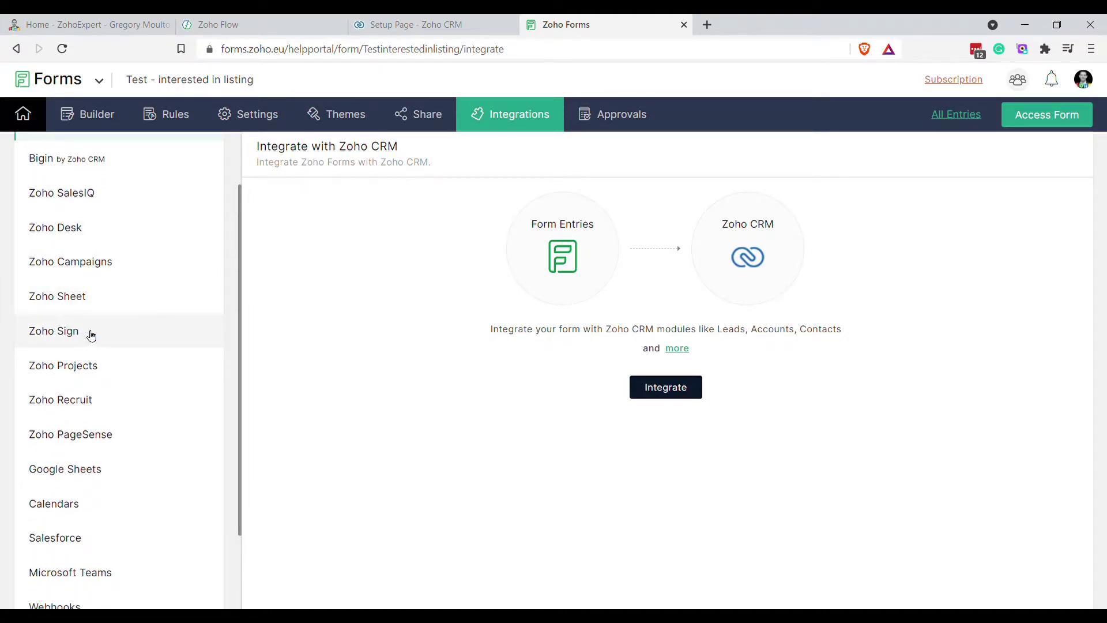
scroll(97, 333, down, 1)
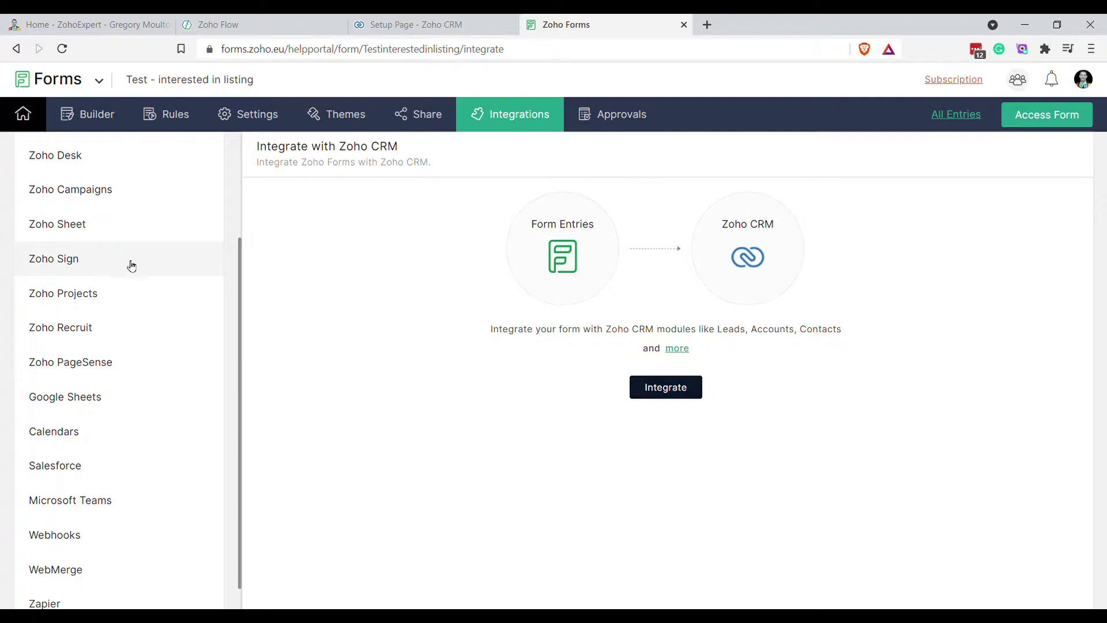
scroll(150, 311, down, 1)
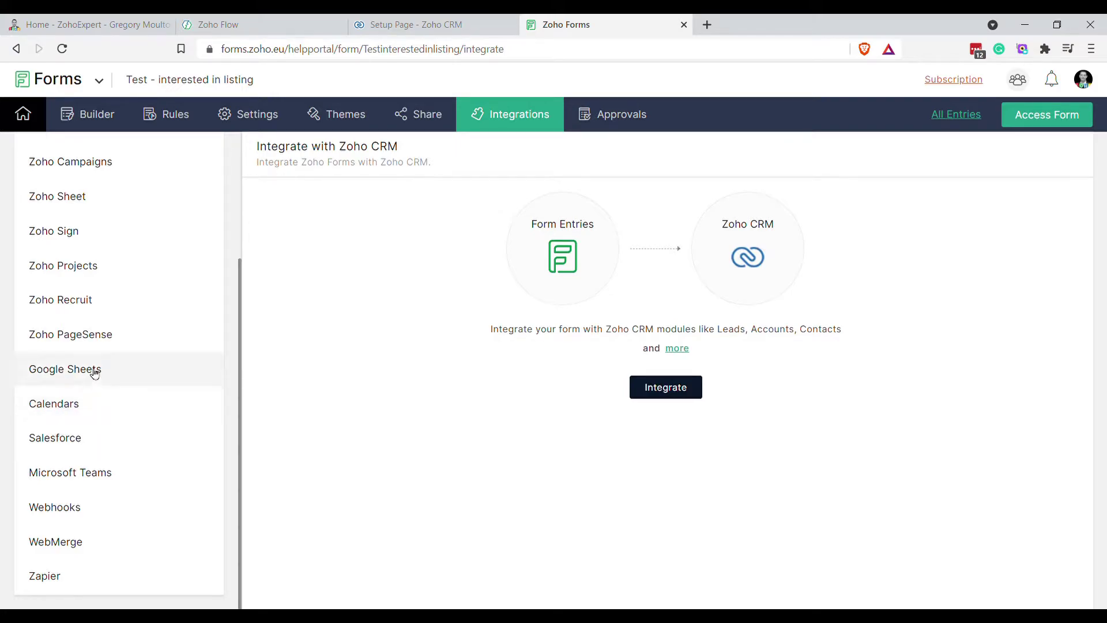
scroll(110, 323, up, 3)
scroll(116, 202, down, 3)
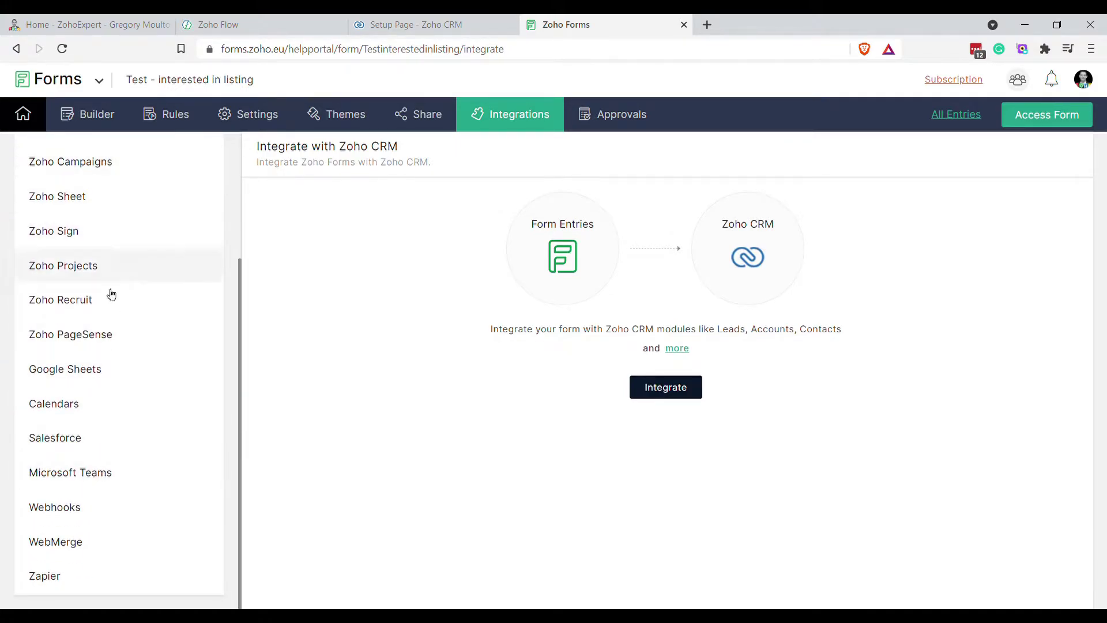
scroll(115, 317, up, 3)
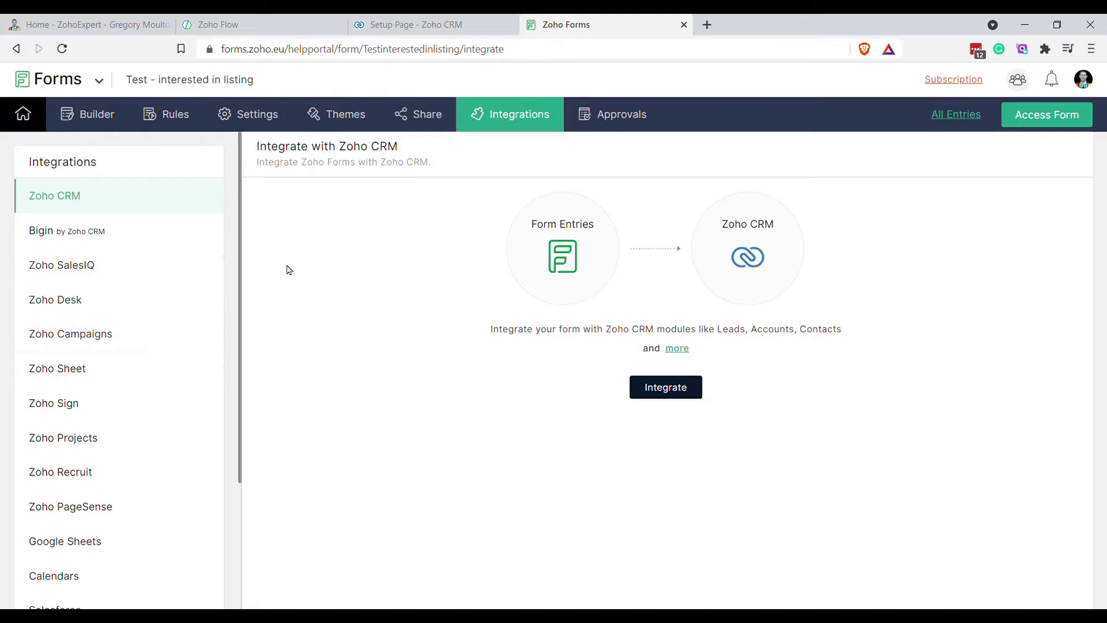
Return to Zoho Flow and choose "Entry submitted - New version" as the Zoho Forms trigger
click(468, 23)
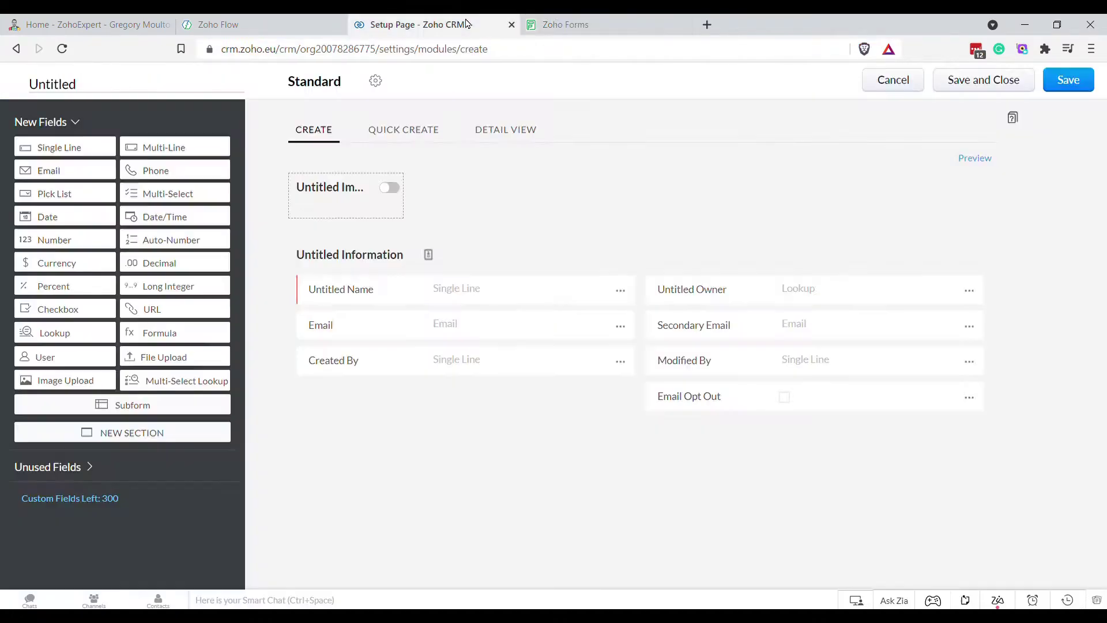
click(258, 22)
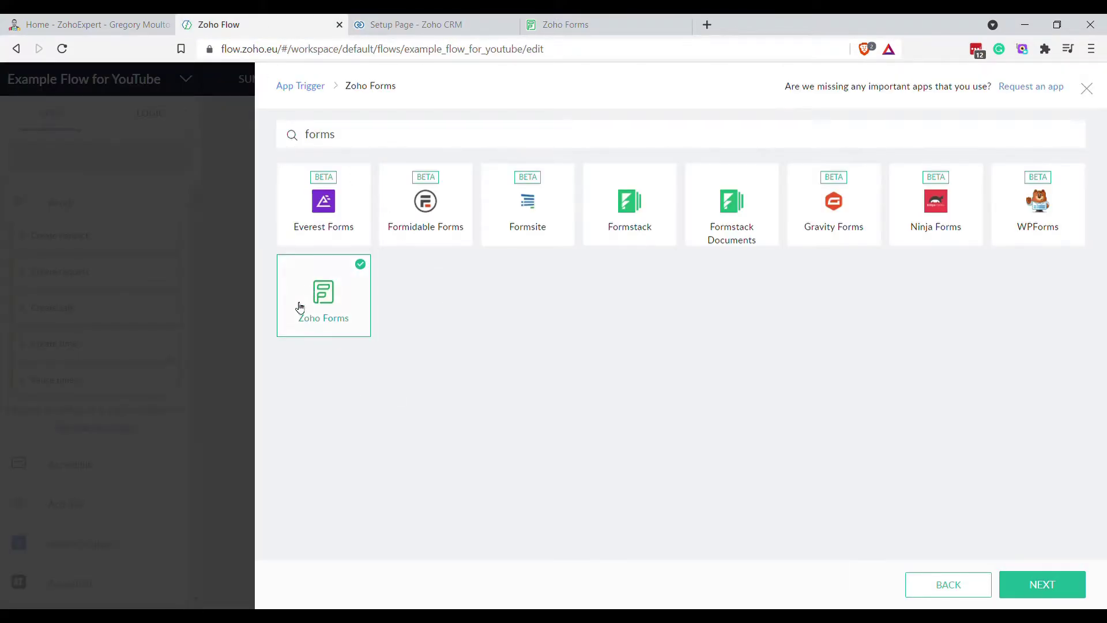
click(1053, 589)
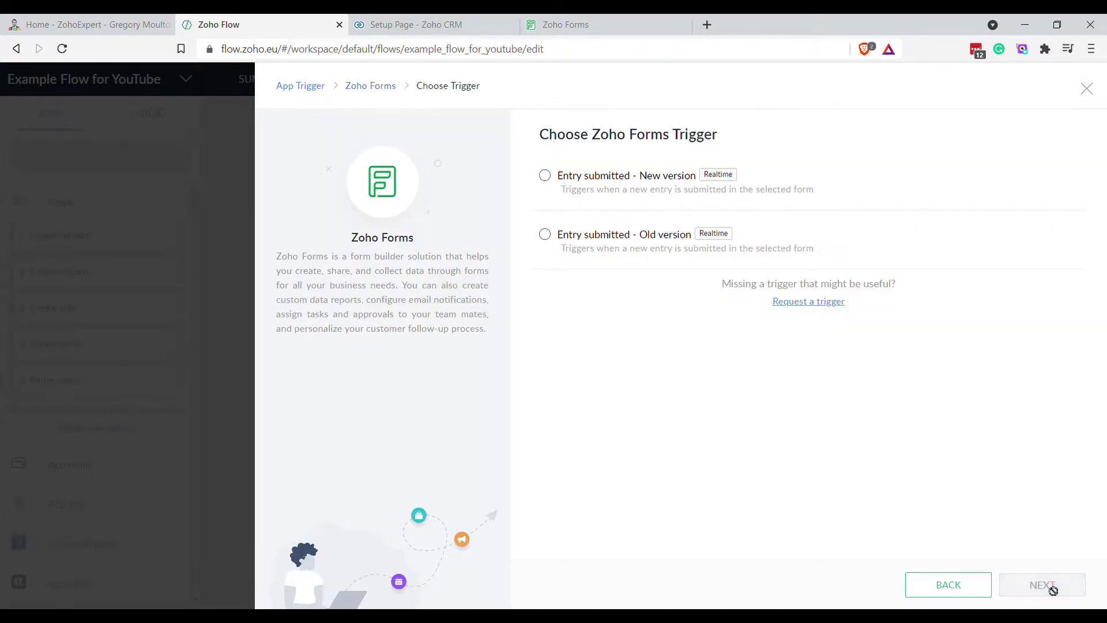
click(549, 176)
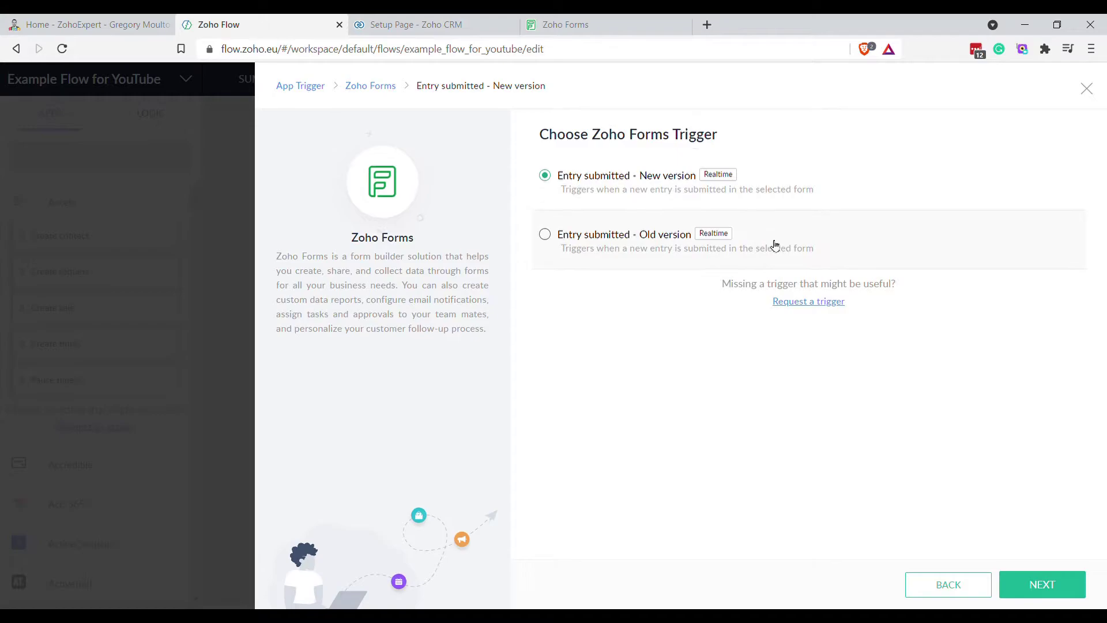
click(1064, 583)
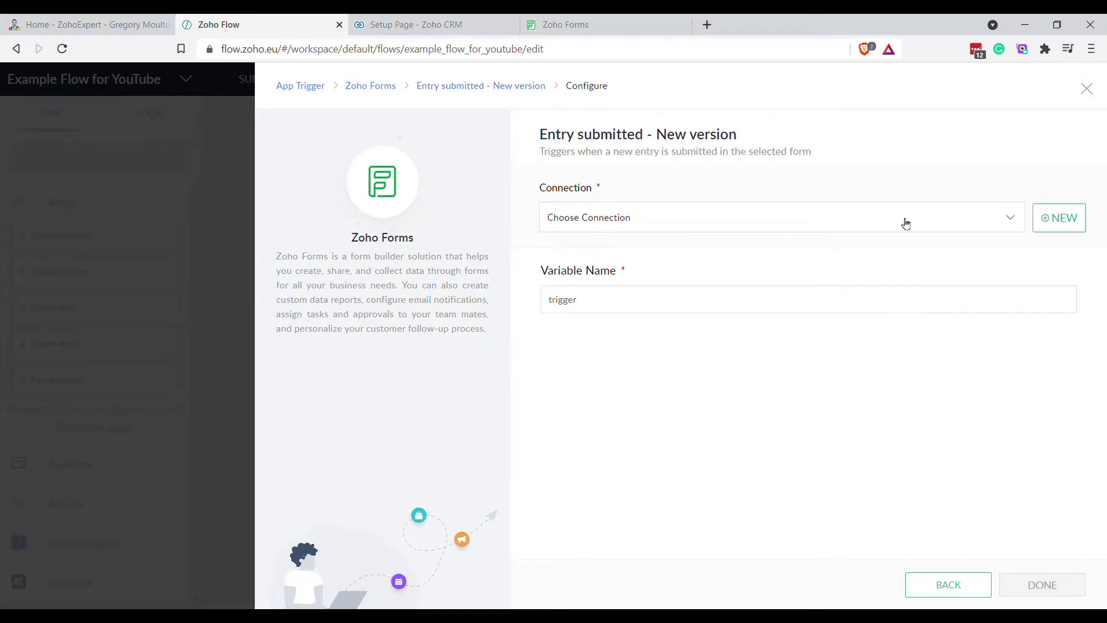
click(1064, 222)
click(710, 284)
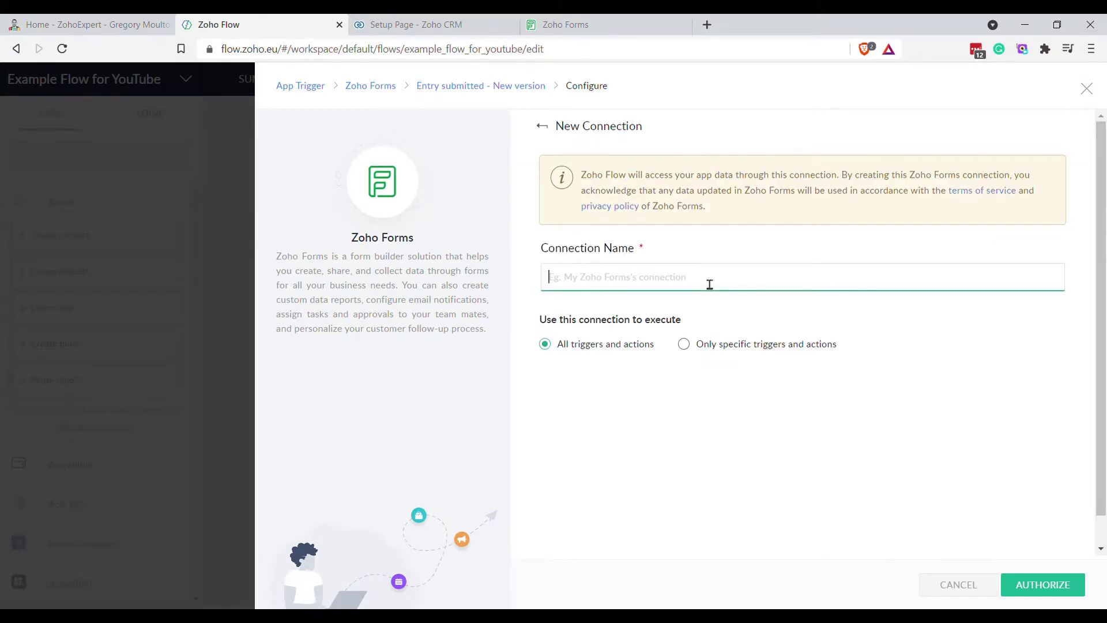
text(Zoho Forms)
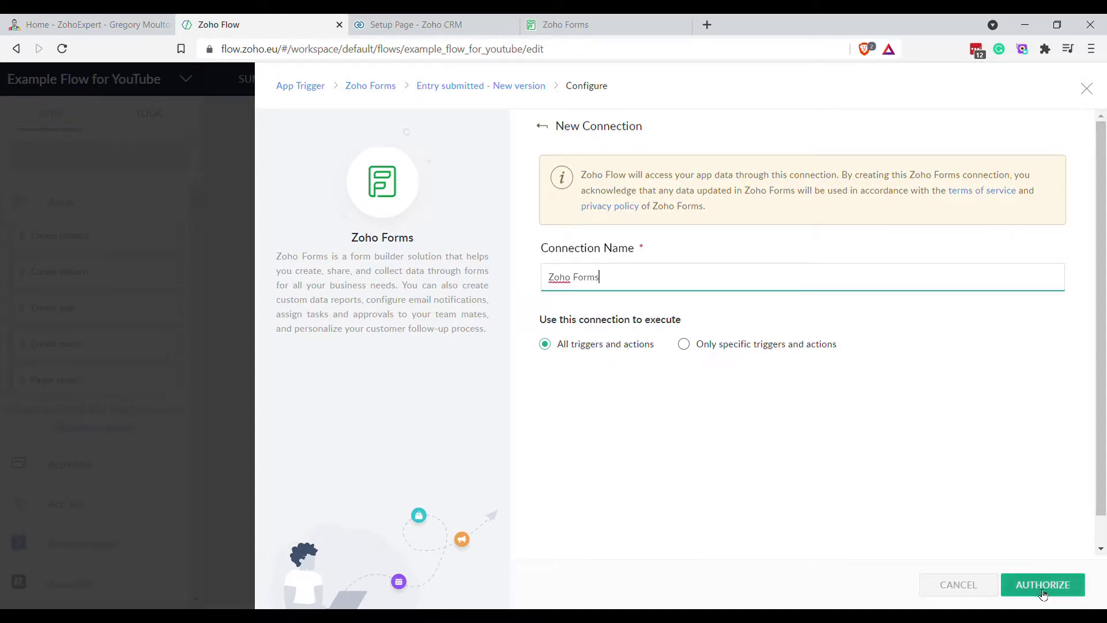
click(468, 349)
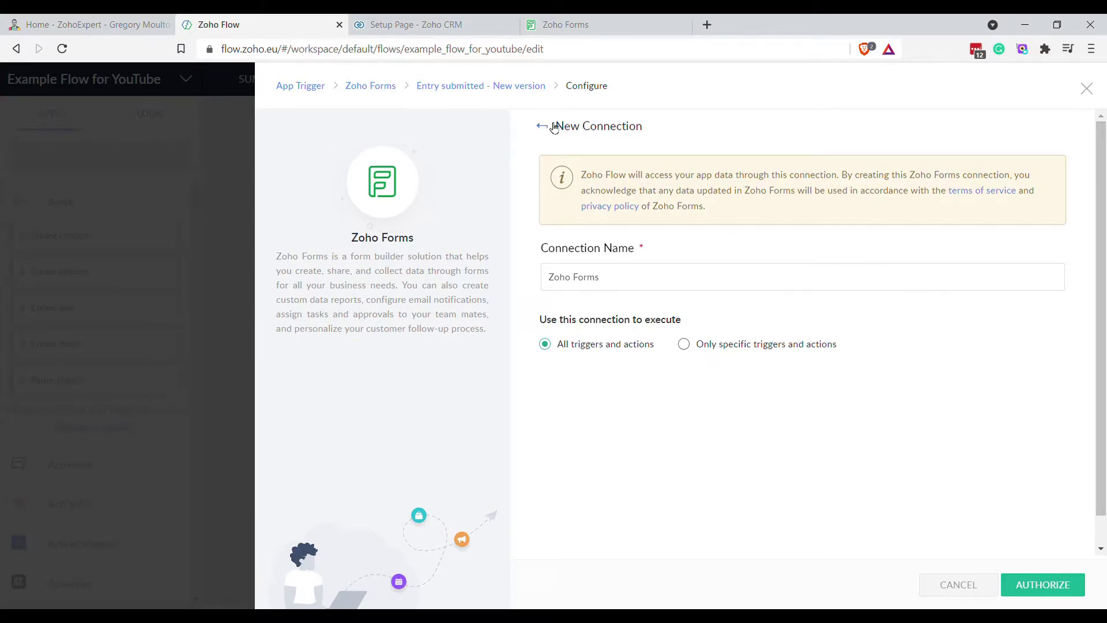
Set the trigger to the existing "Zoho Forms" connection and the "Test - interested in listing" form, and finish its configuration
click(642, 215)
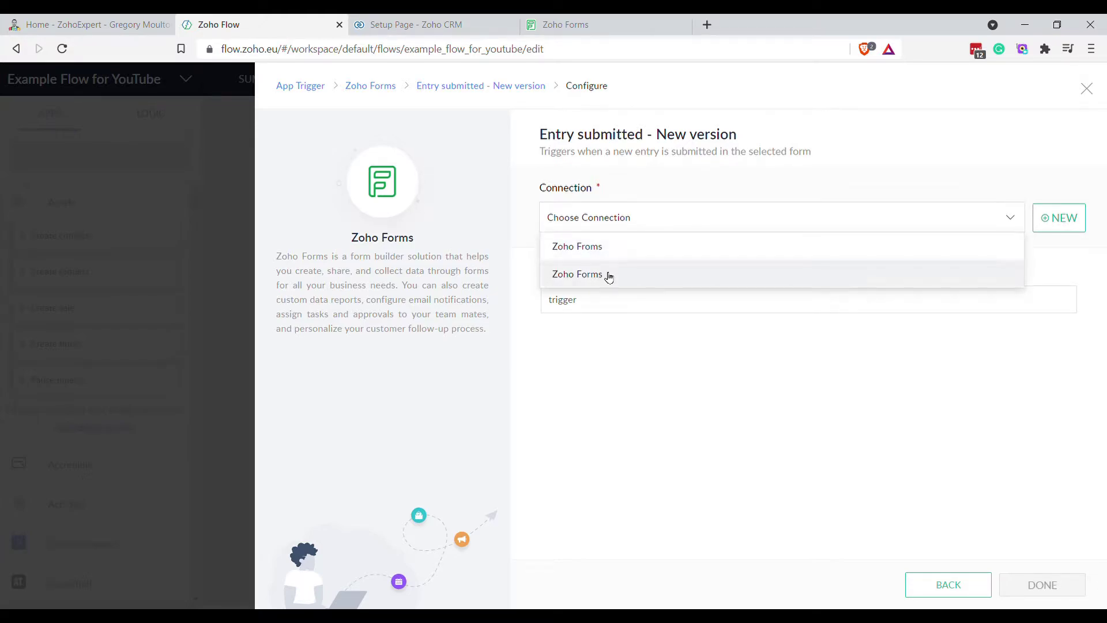
click(608, 272)
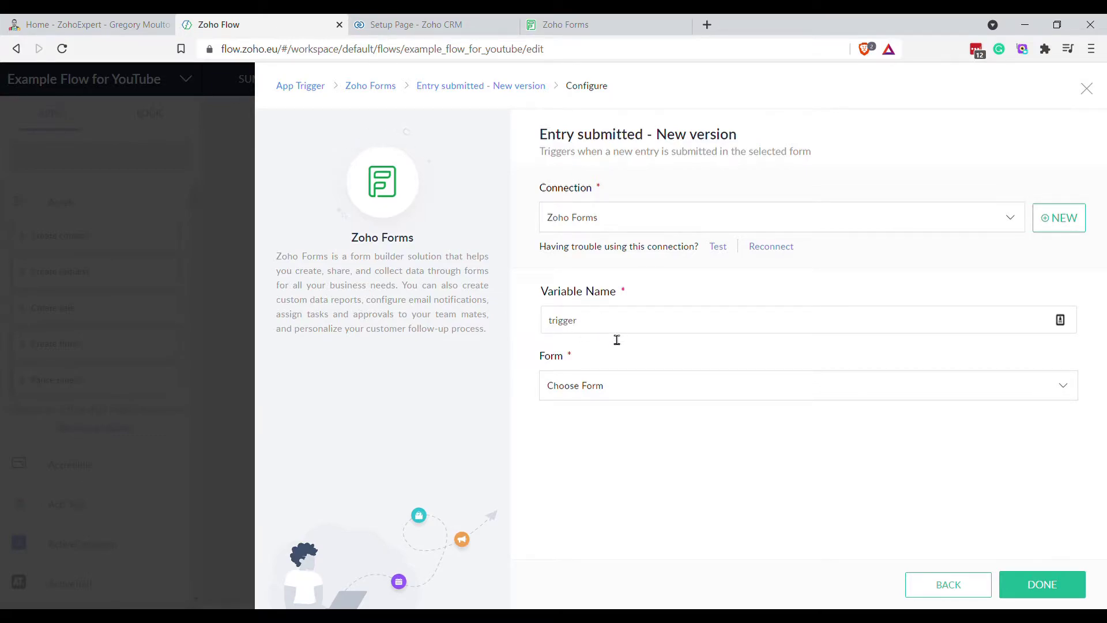
click(653, 391)
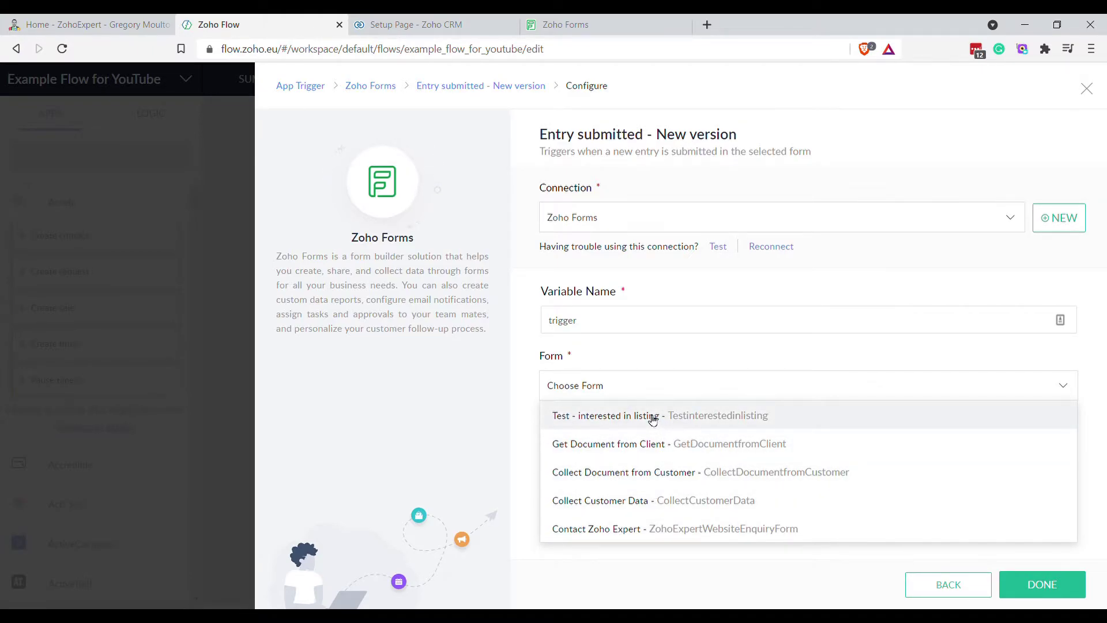
click(653, 418)
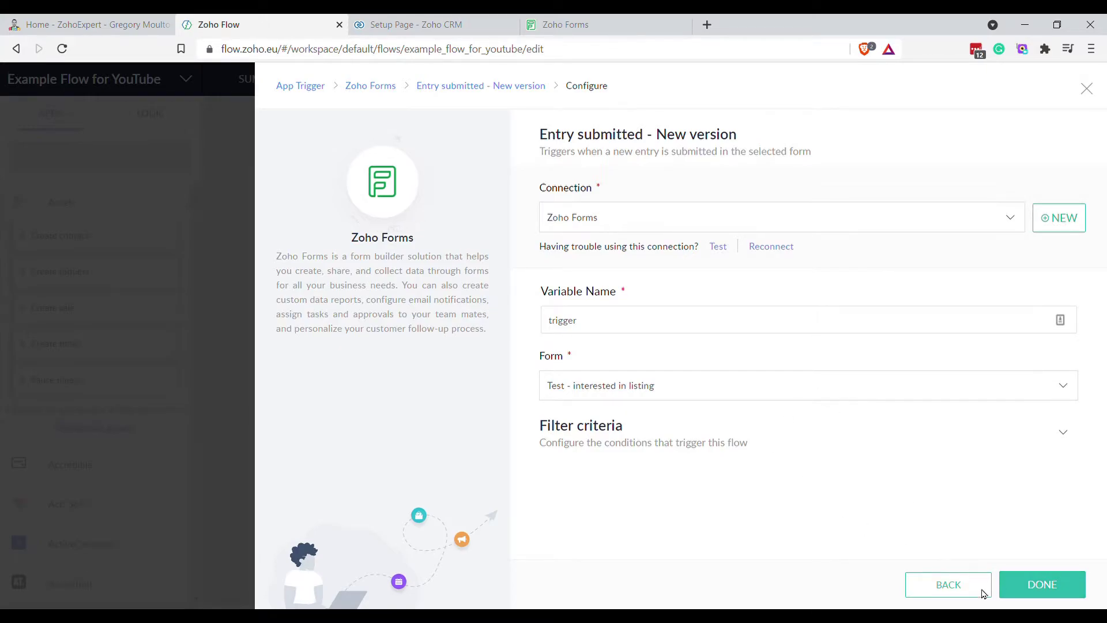
click(1012, 587)
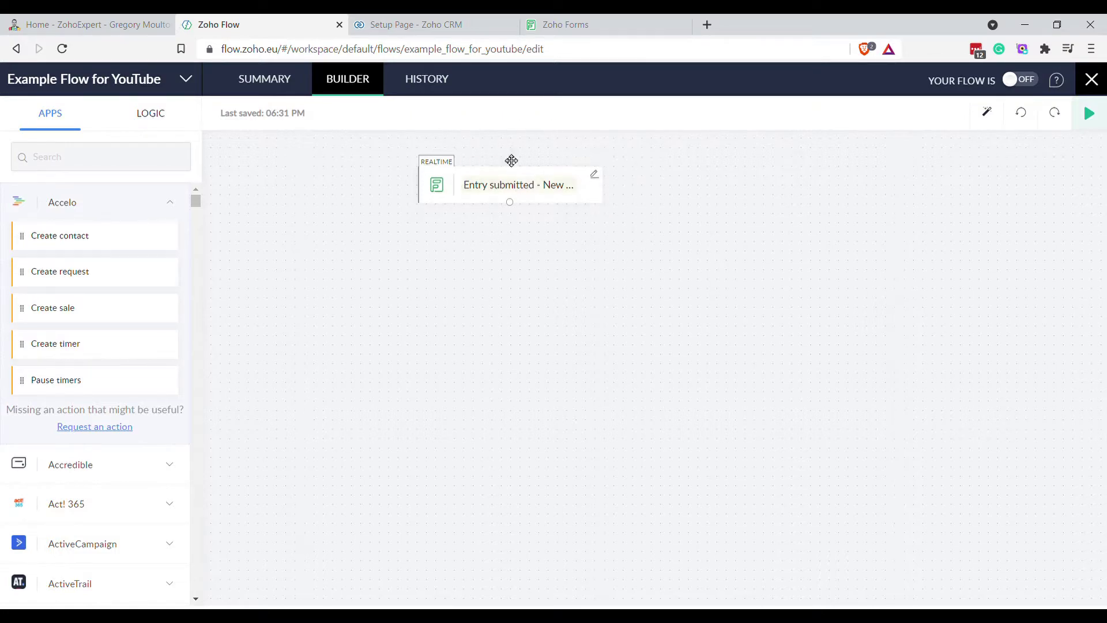
Rename the trigger as "Entry submitted - Interested in Listing Form"
drag(477, 195, 663, 196)
click(630, 271)
key(BackSpace)
text(Interested in)
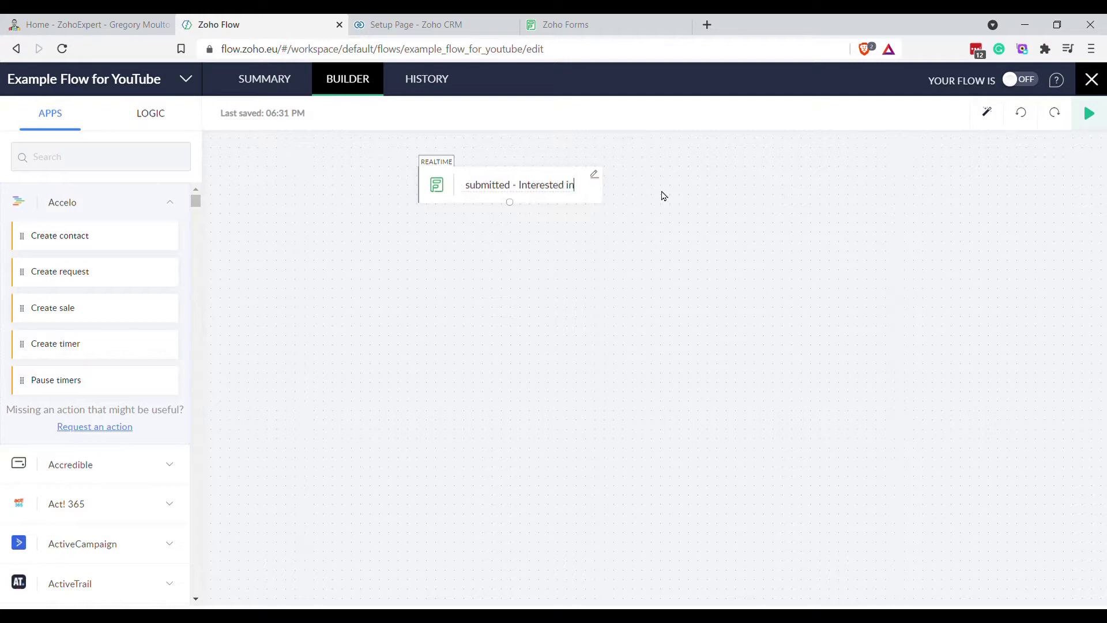
text( Listing Form)
key(Return)
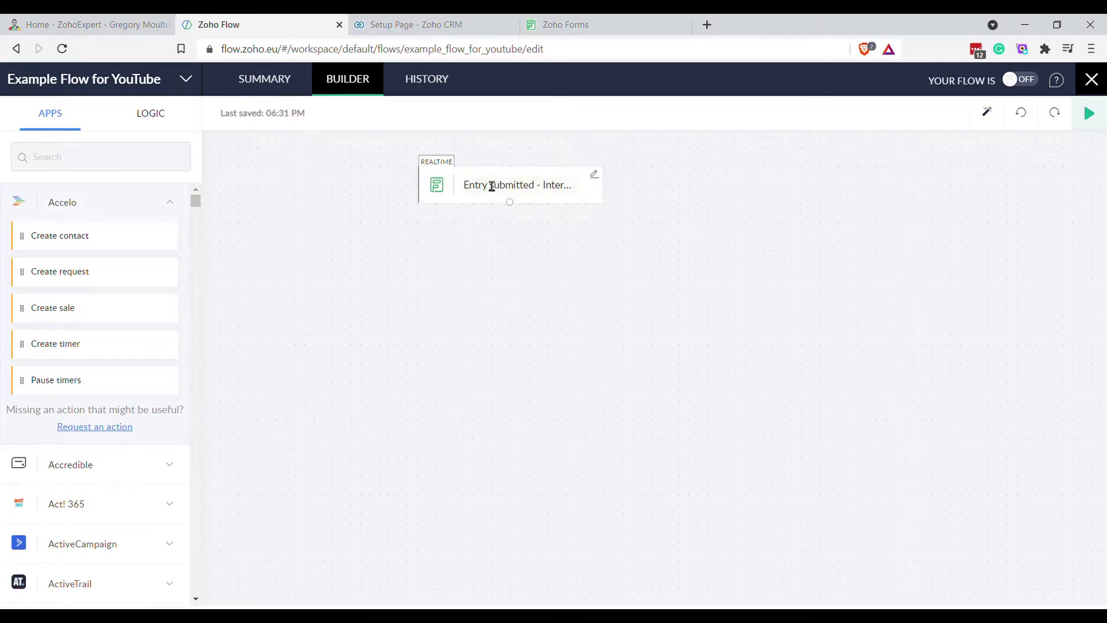
drag(551, 190, 624, 195)
click(685, 263)
Switch to Zoho Forms and add a Dropdown field below Email in the "Test - interested in listing" form
click(594, 24)
click(81, 123)
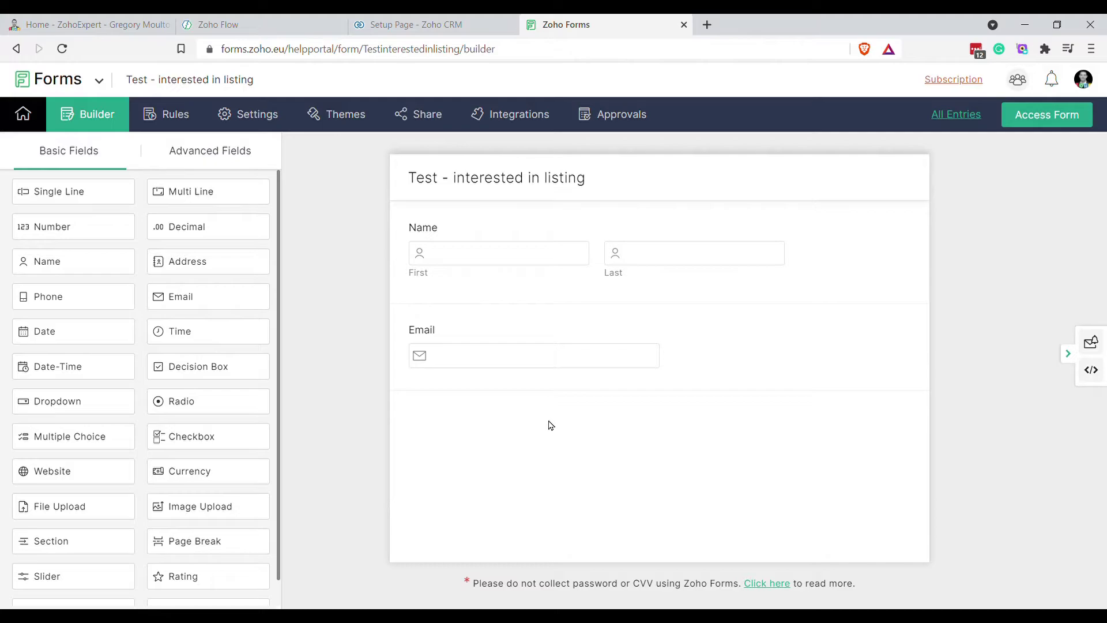
drag(76, 414, 584, 427)
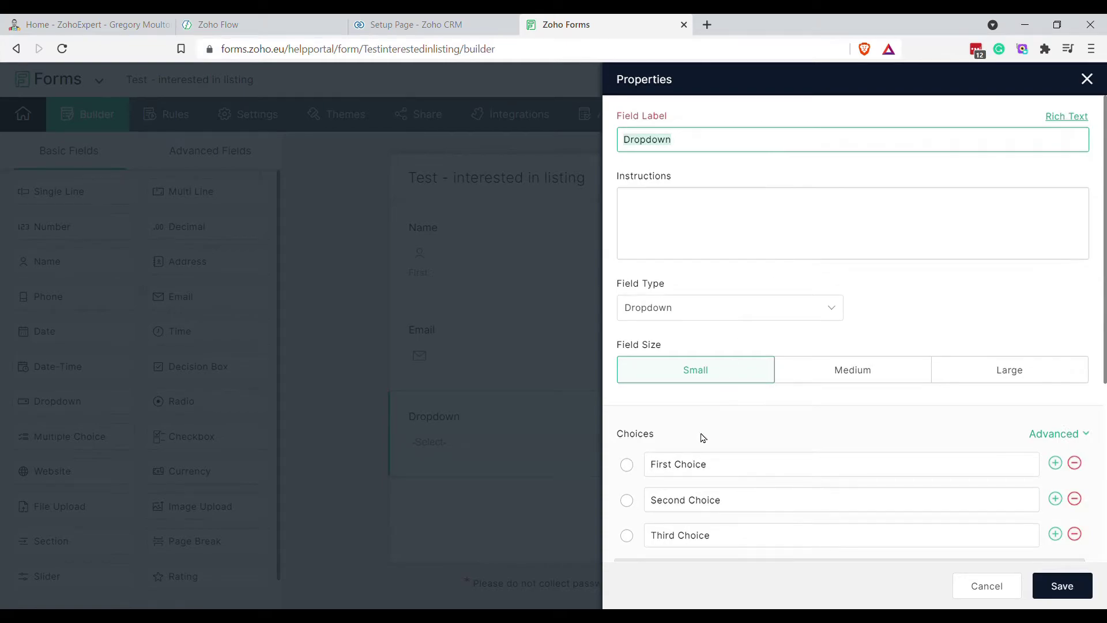
Set the dropdown's first two choices to "Yes" and "No", and remove the third choice
triple_click(709, 464)
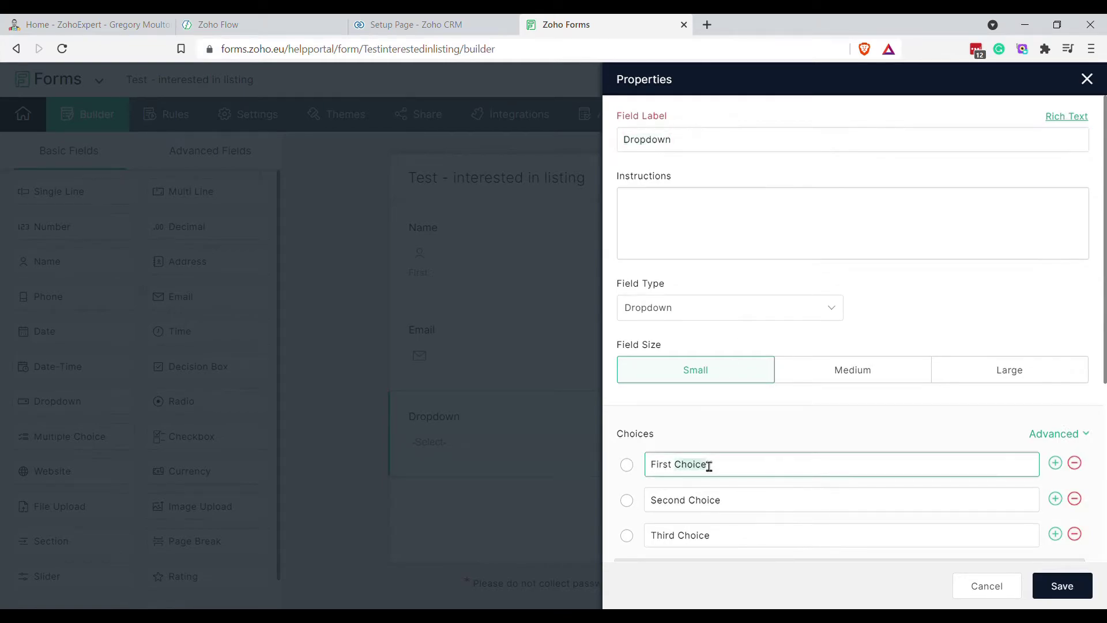
text(Yes)
key(Tab)
text(No)
key(Tab)
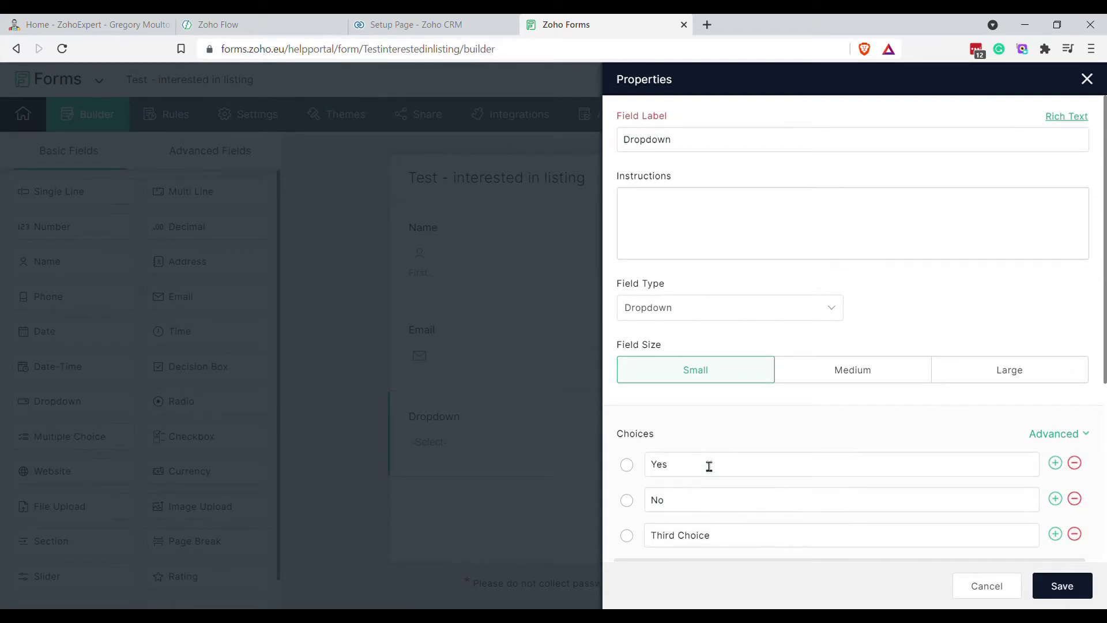
click(1077, 534)
Label the dropdown field "Join Mailing List" and save its properties
click(713, 141)
double_click(705, 148)
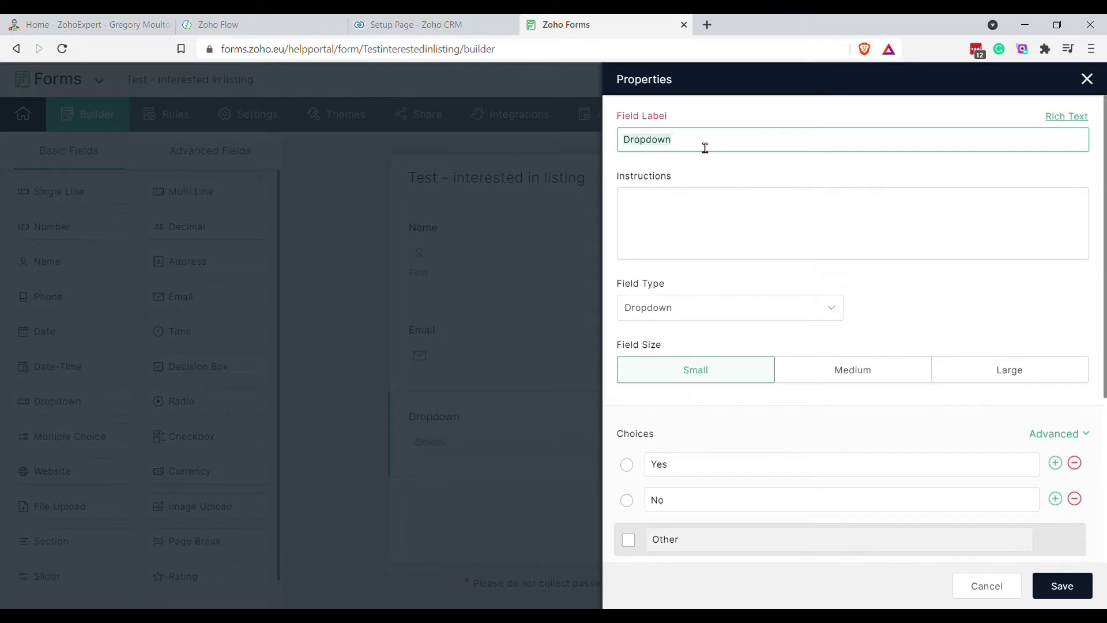
text(Join Mailing List)
click(1062, 586)
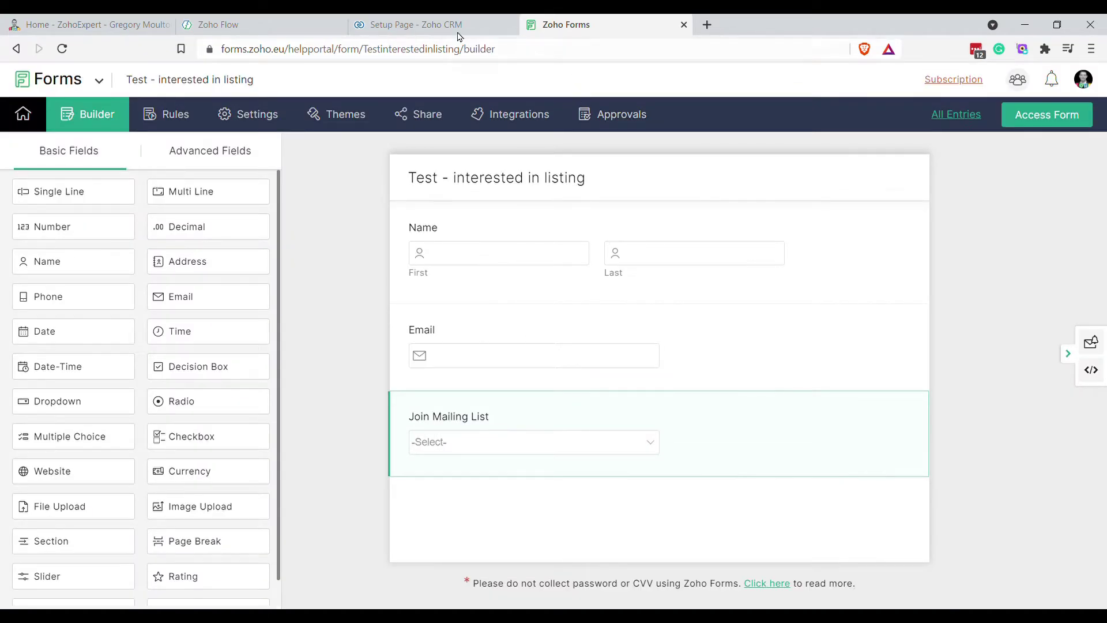
Return to Zoho Flow and add a Decision from the flow control logic directly below the form trigger
click(458, 26)
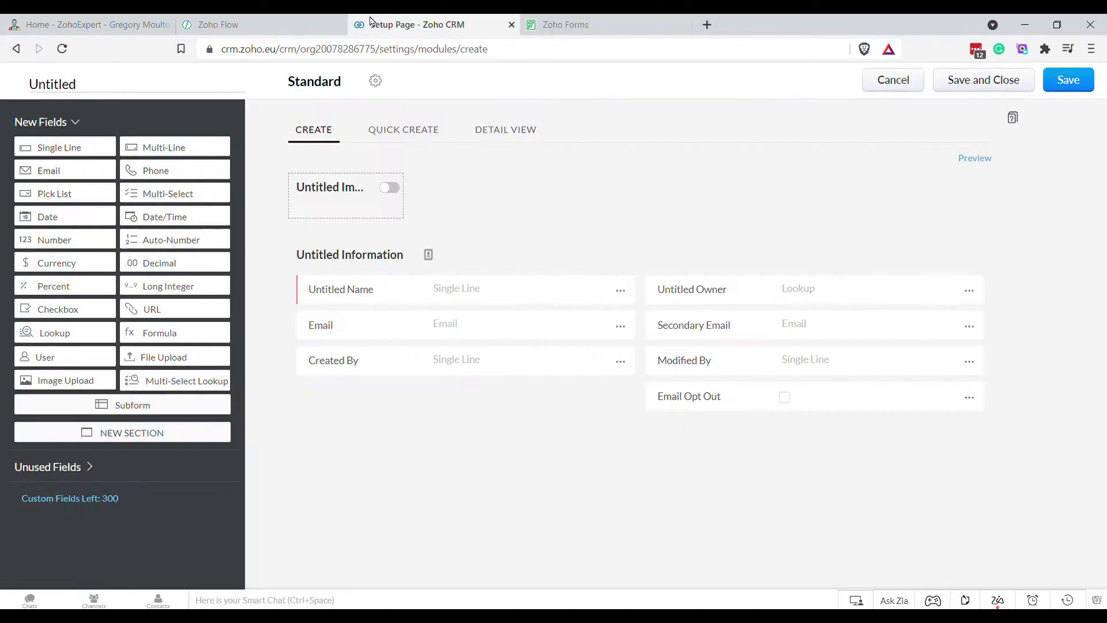
click(270, 29)
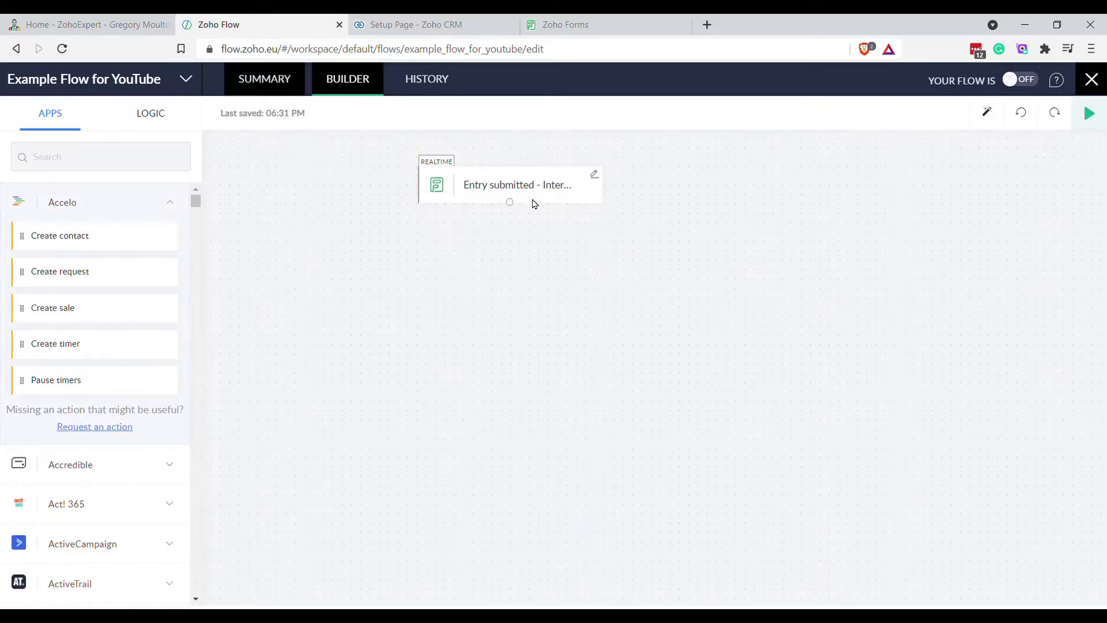
click(153, 120)
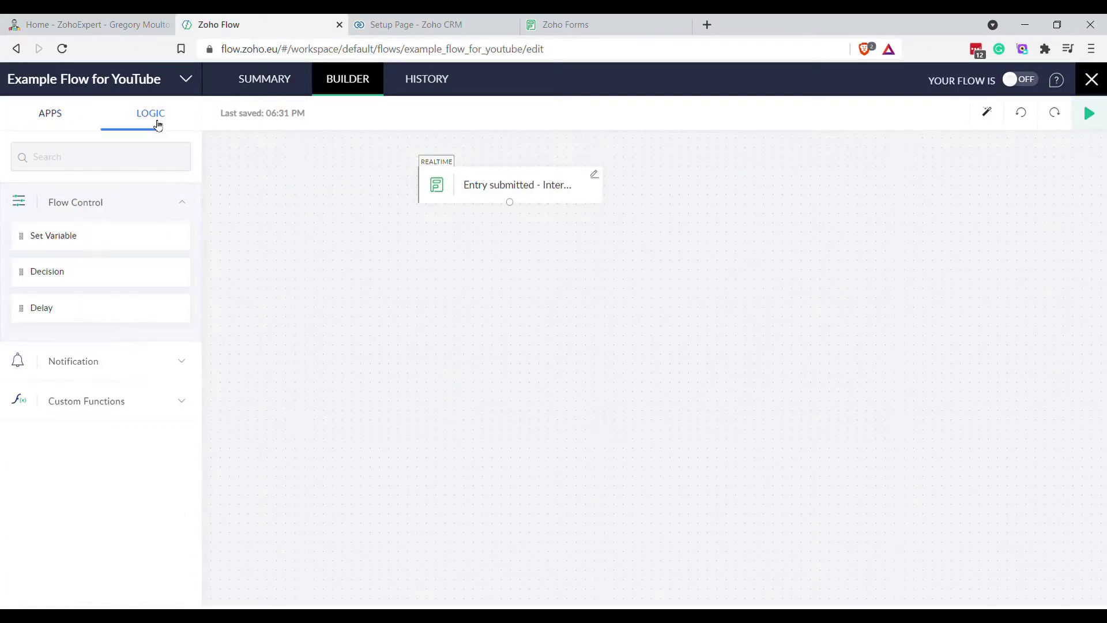
drag(60, 287, 496, 282)
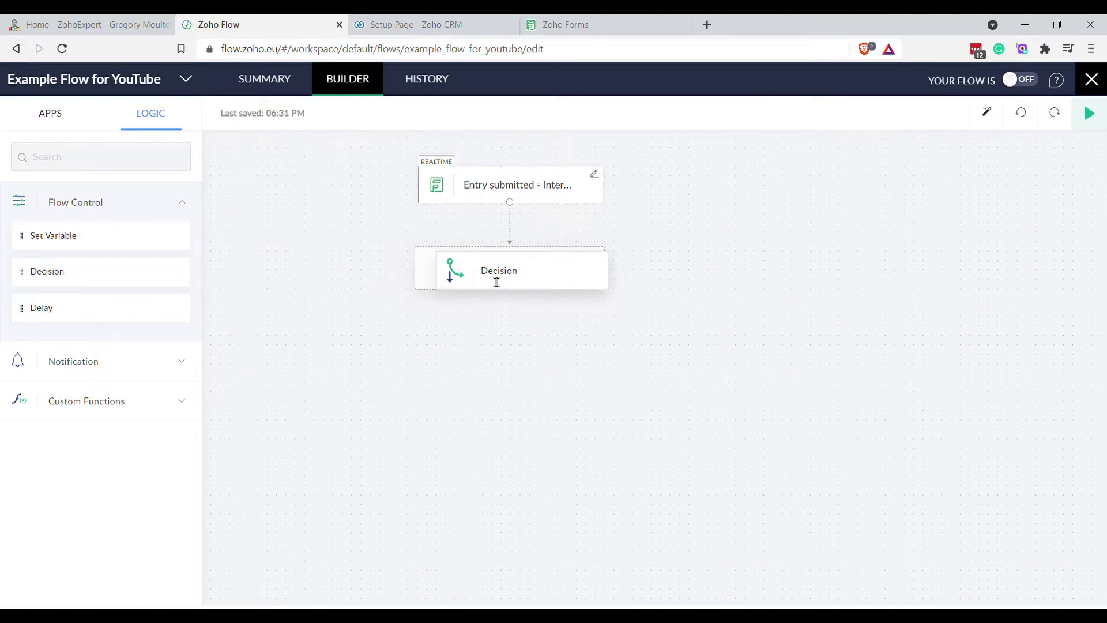
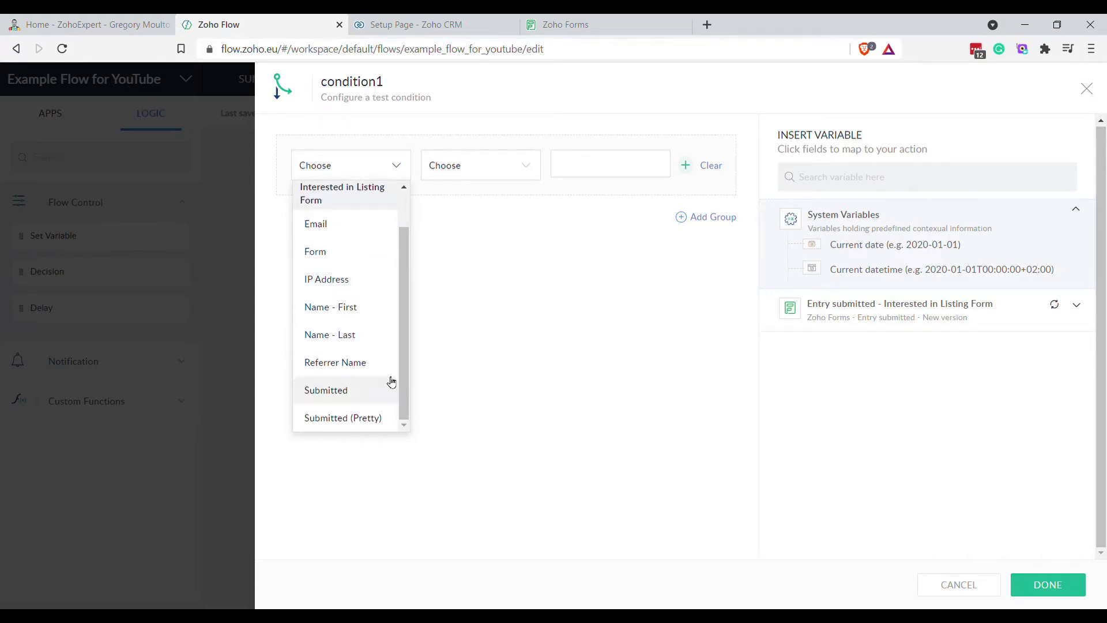
scroll(390, 381, up, 1)
click(485, 314)
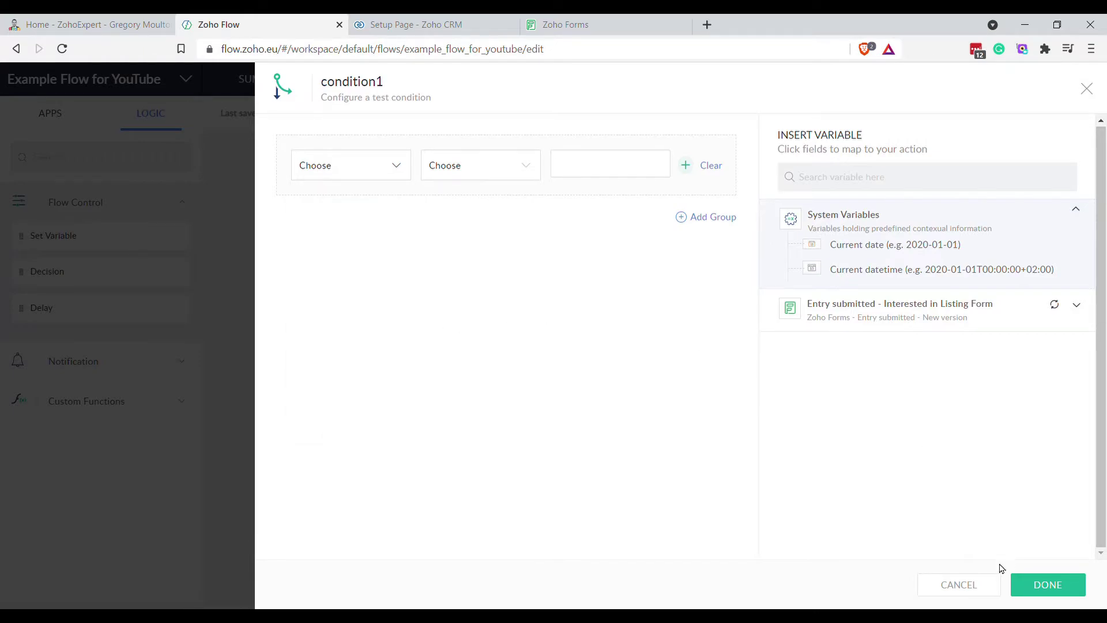
click(962, 584)
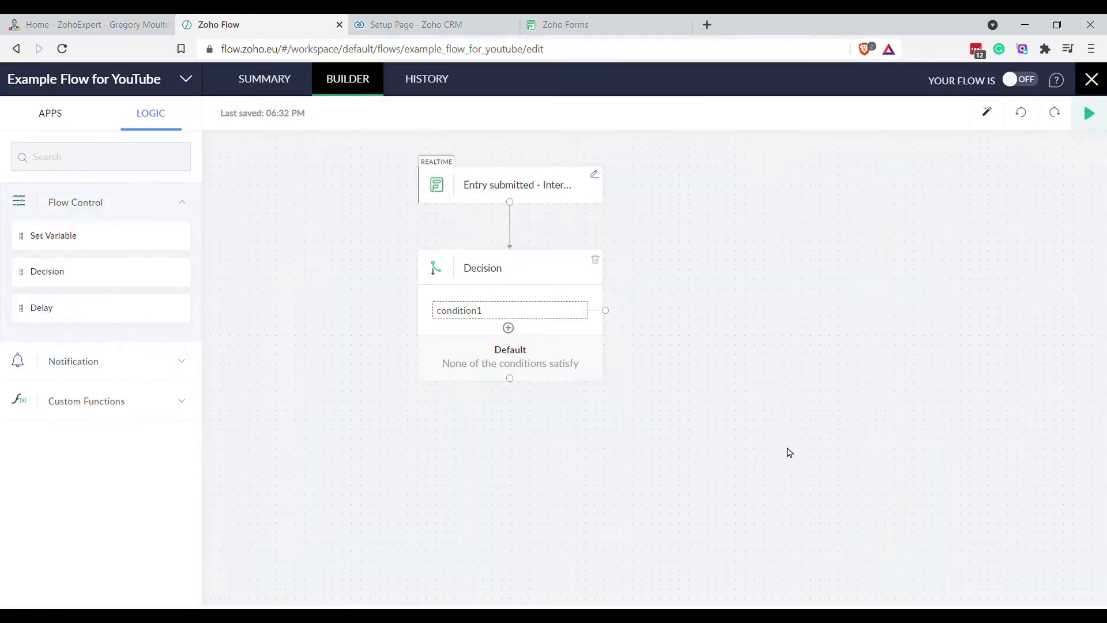
Reopen the trigger's configuration, test its Zoho Forms connection and apply the configuration to the flow
click(596, 174)
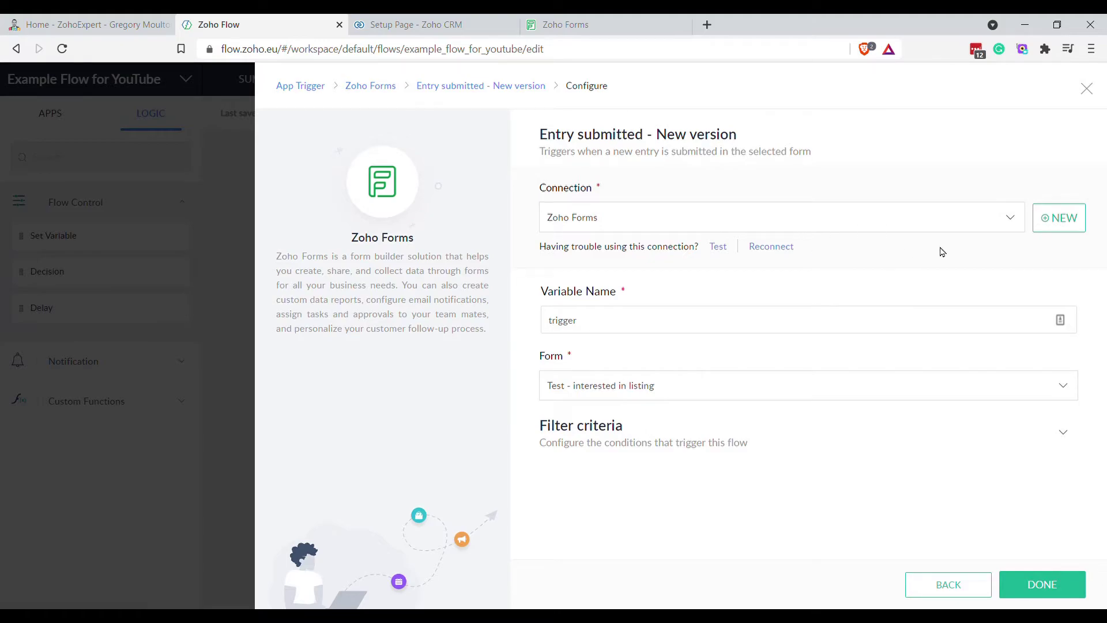
click(718, 248)
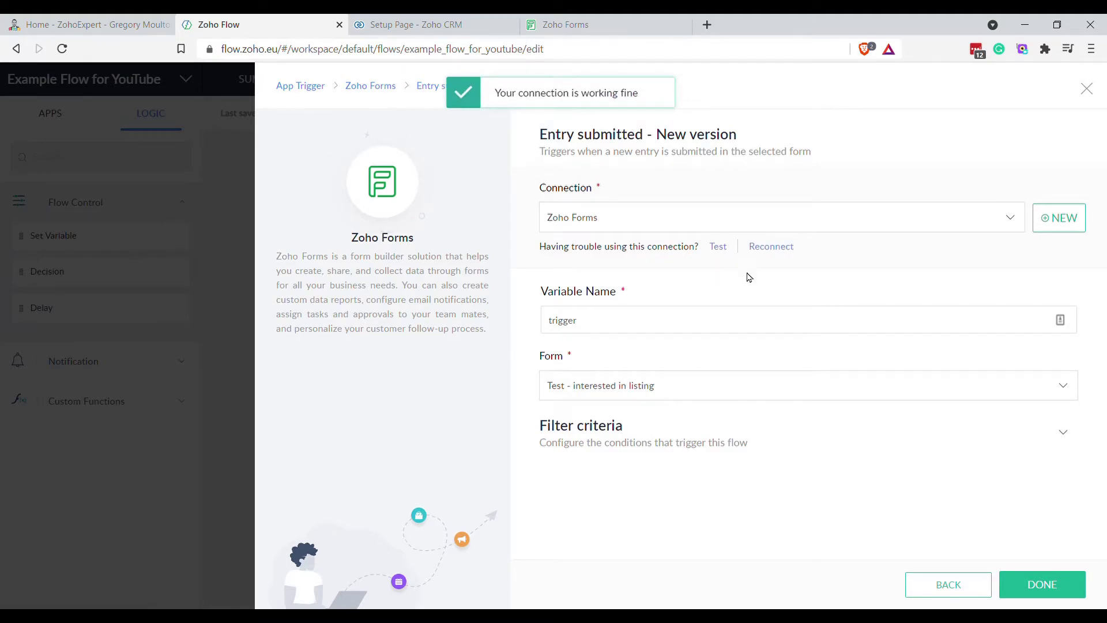
click(1043, 586)
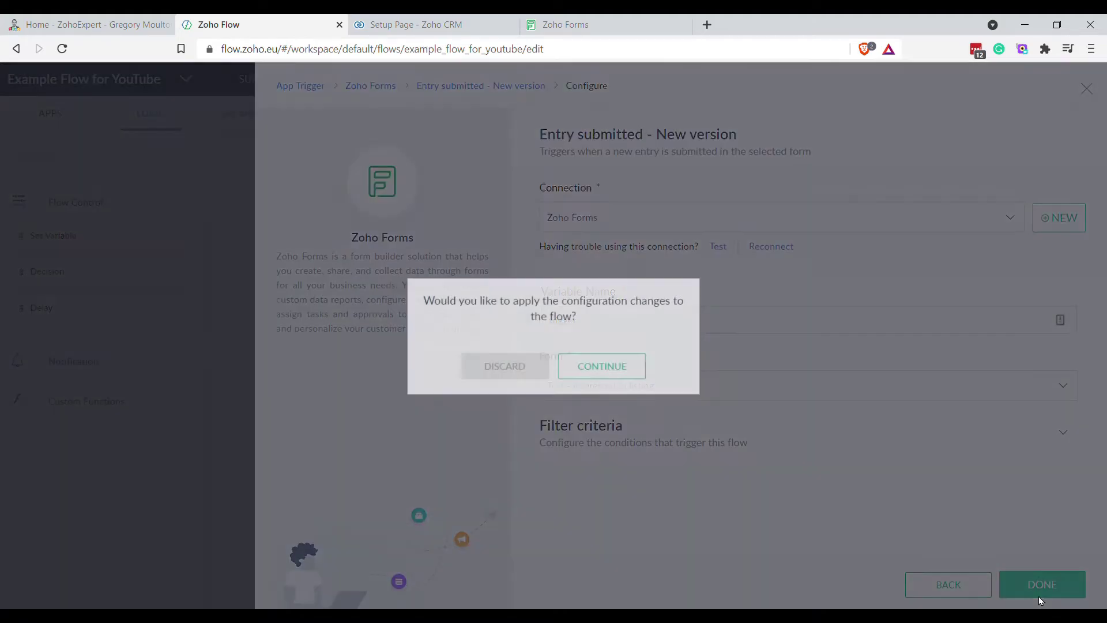
click(621, 375)
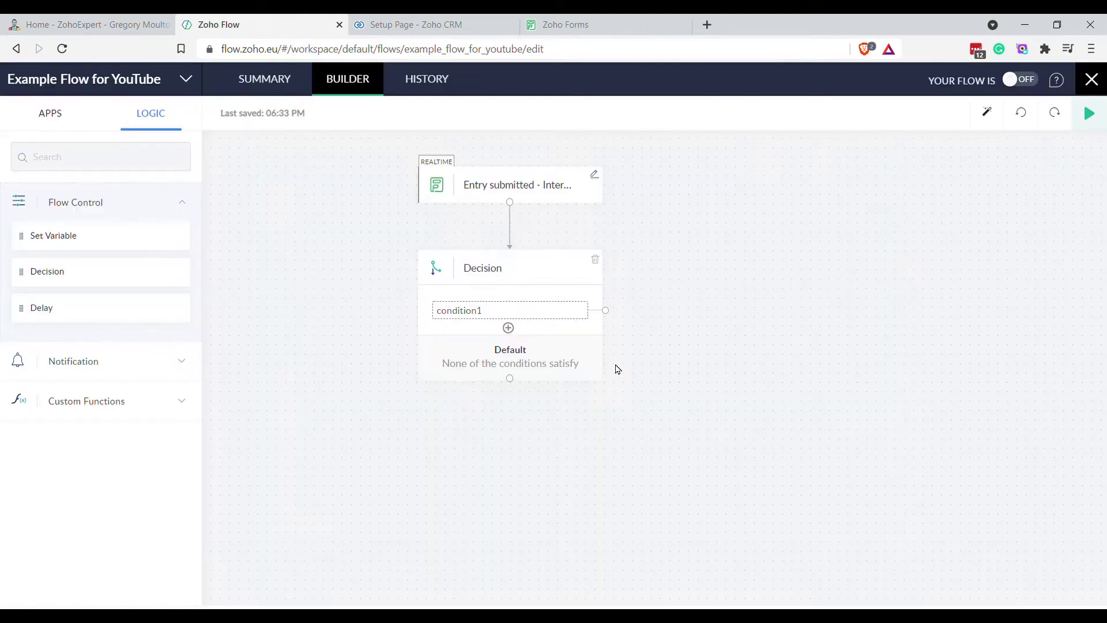
In the Decision's condition1, refresh the form trigger's fields and show its list of variables
click(564, 311)
click(1054, 305)
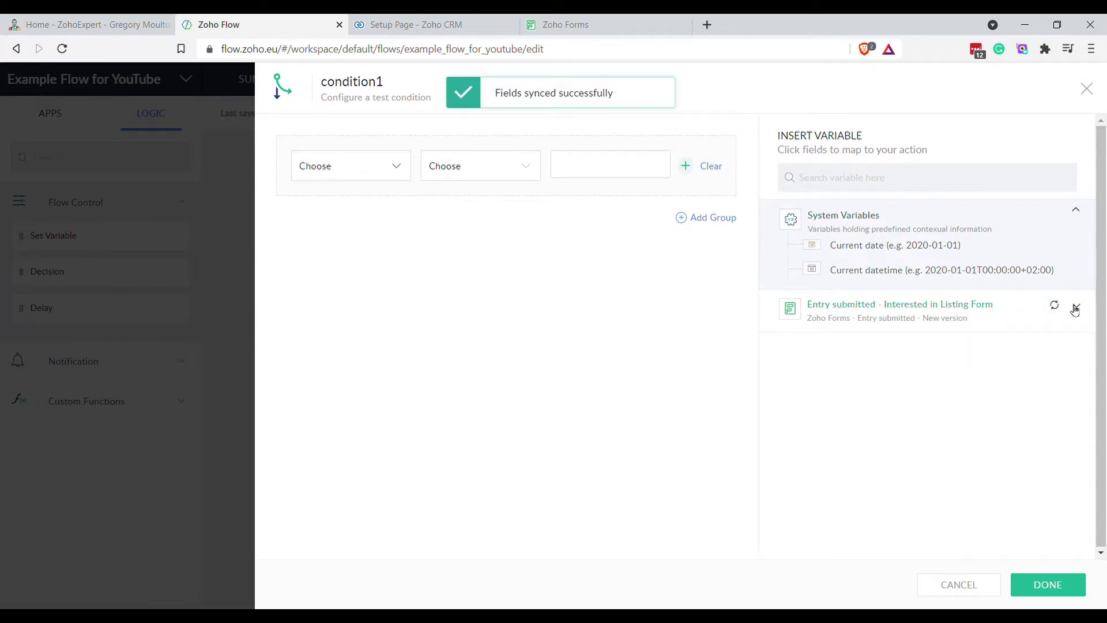
click(982, 305)
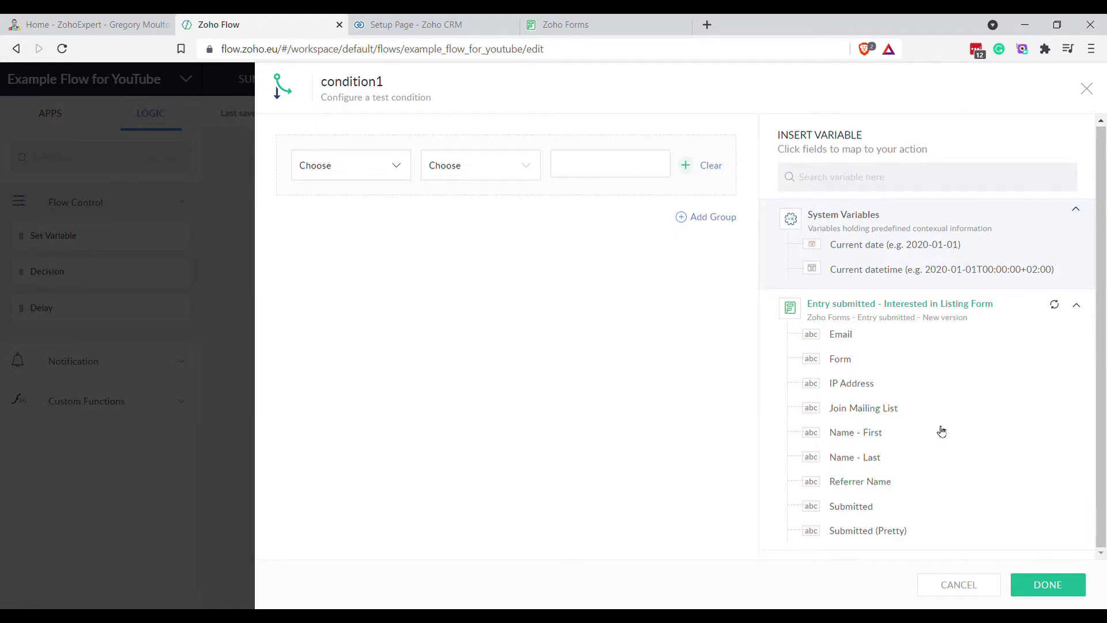
Set the condition so that Join Mailing List equals "yes"
click(322, 168)
click(366, 354)
click(477, 168)
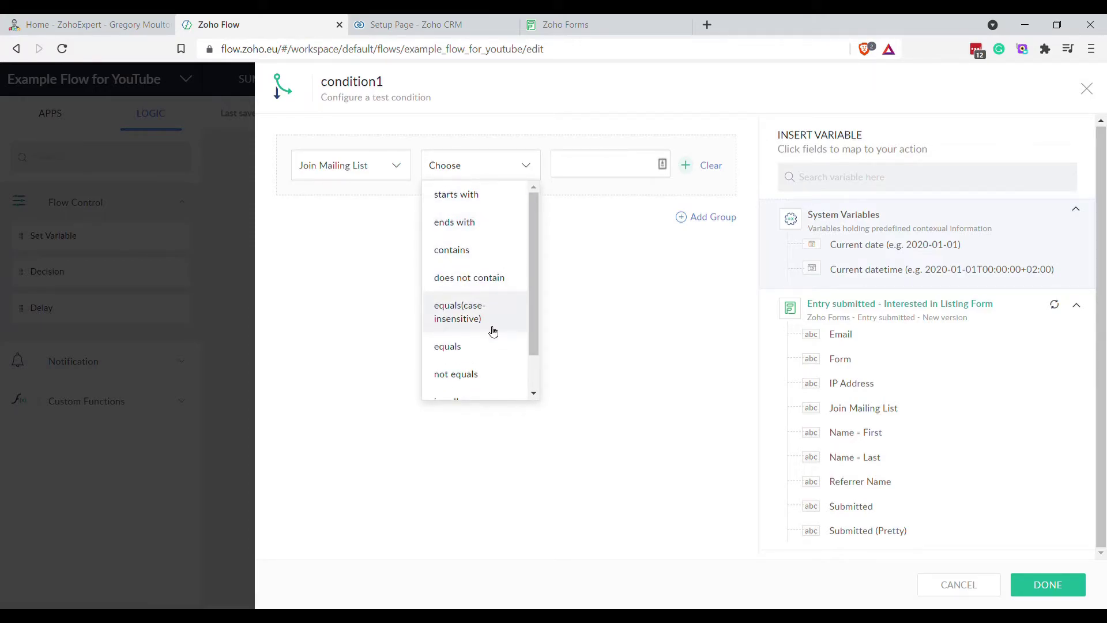
click(487, 344)
click(580, 183)
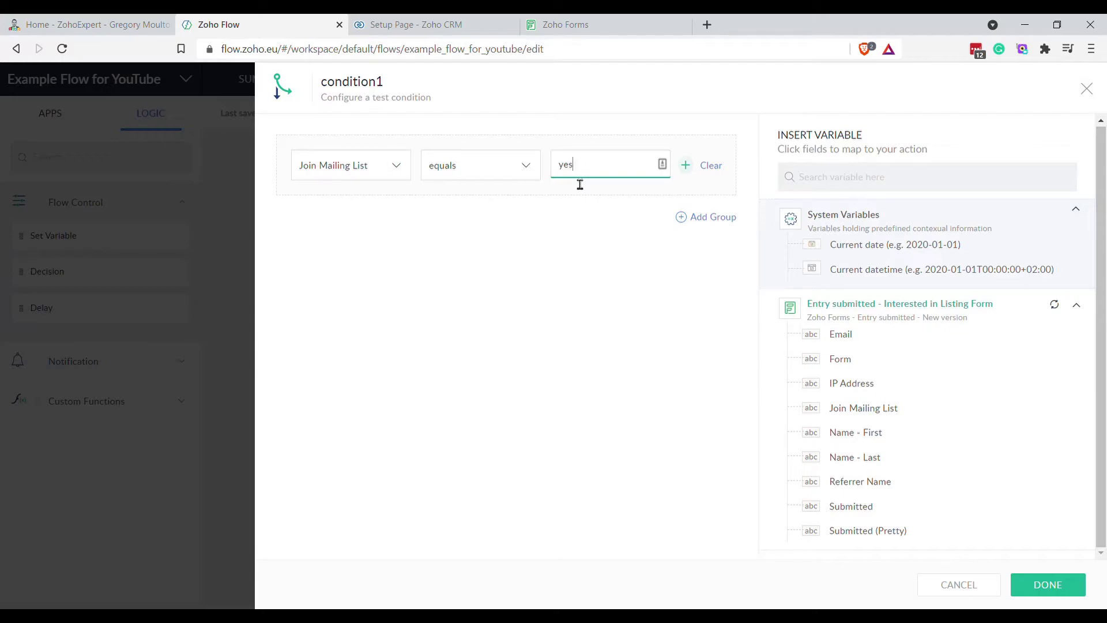
Review the condition's comparison operators and re-enter the value that Join Mailing List is compared with
click(497, 165)
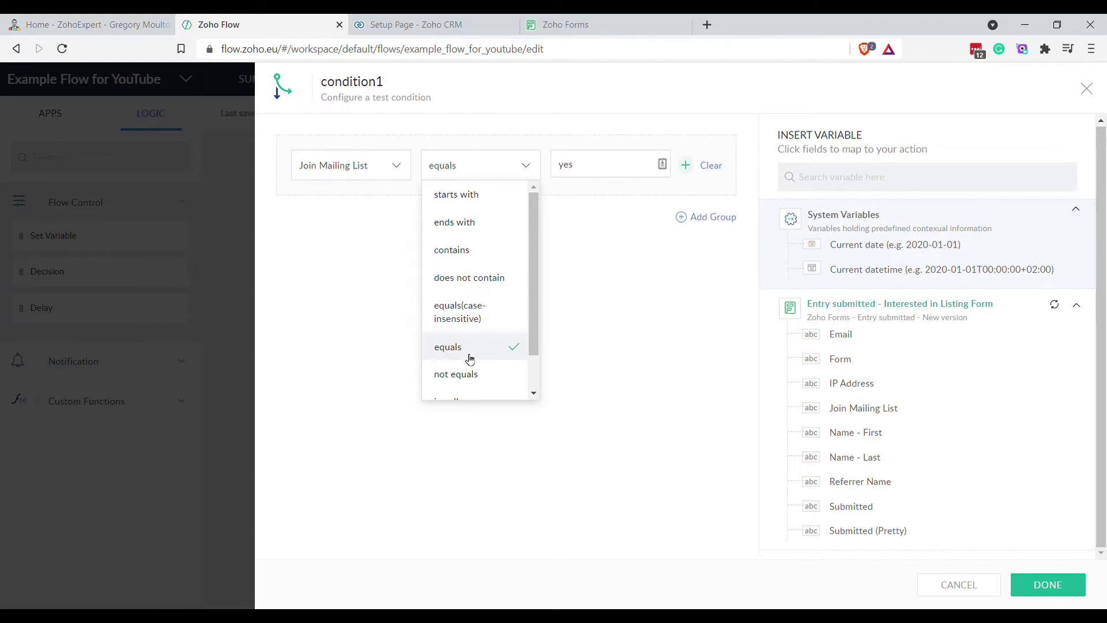
click(582, 181)
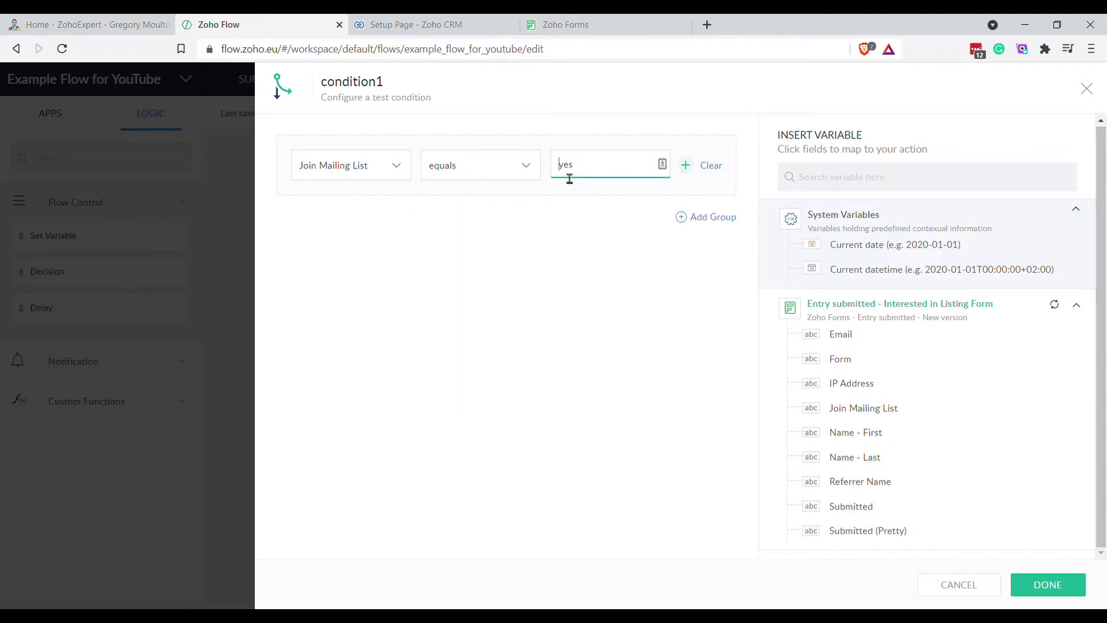
key(Delete)
key(Delete)
key(Delete)
click(569, 203)
key(BackSpace)
key(BackSpace)
key(BackSpace)
text(ye)
Finish the condition's configuration and name the condition "Join Mailing List"
click(460, 290)
click(486, 167)
click(486, 167)
click(1047, 584)
text(Join Mailing List)
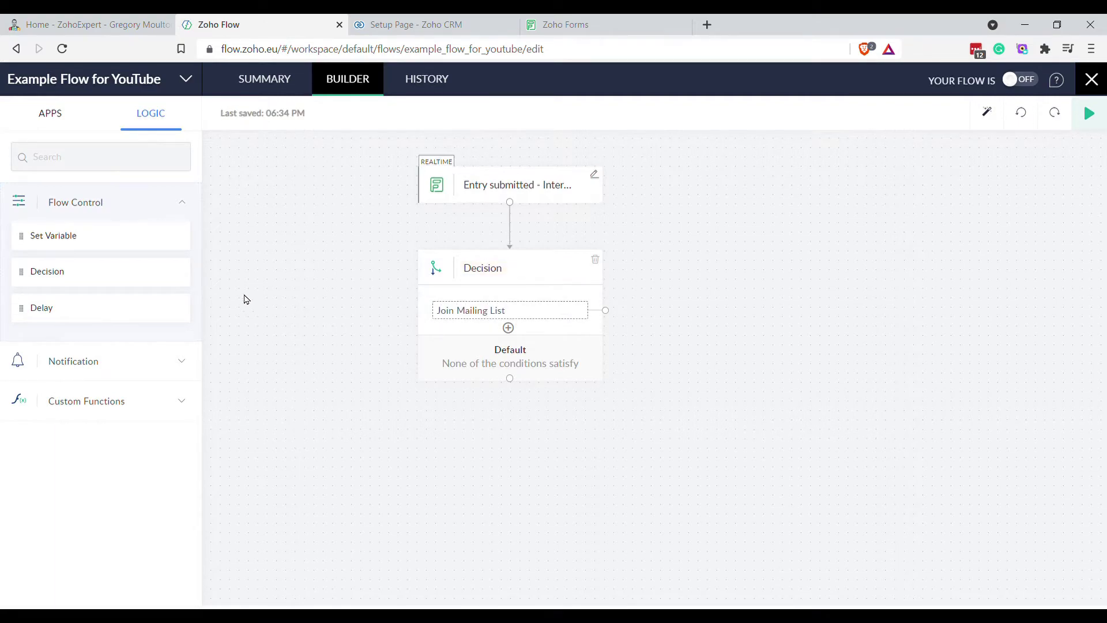
Search the available apps for "camp"
click(83, 173)
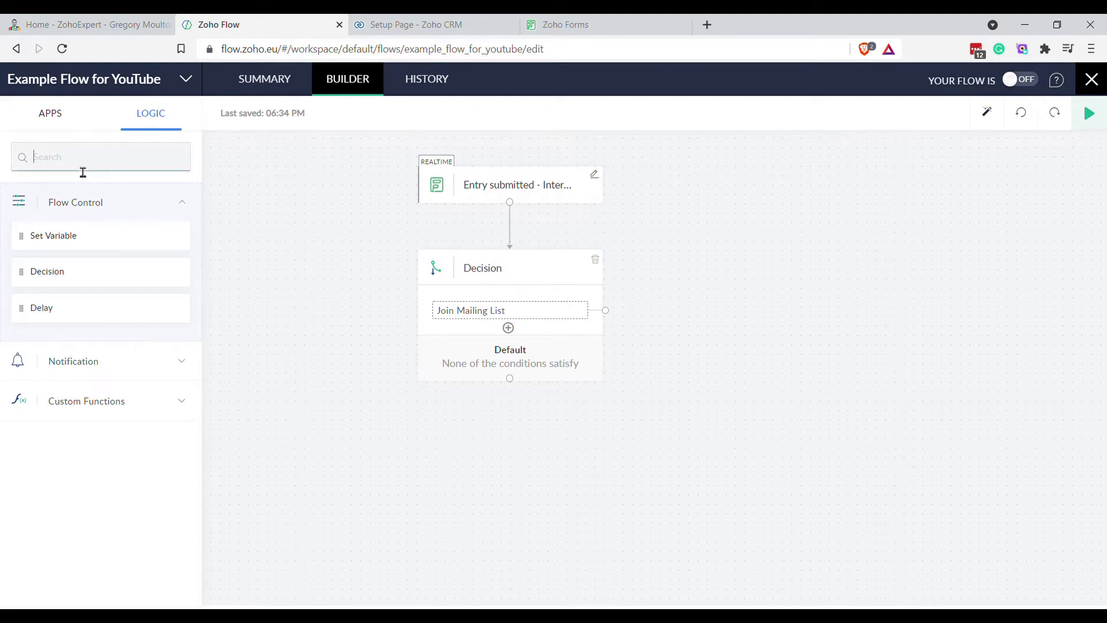
click(51, 115)
text(ca)
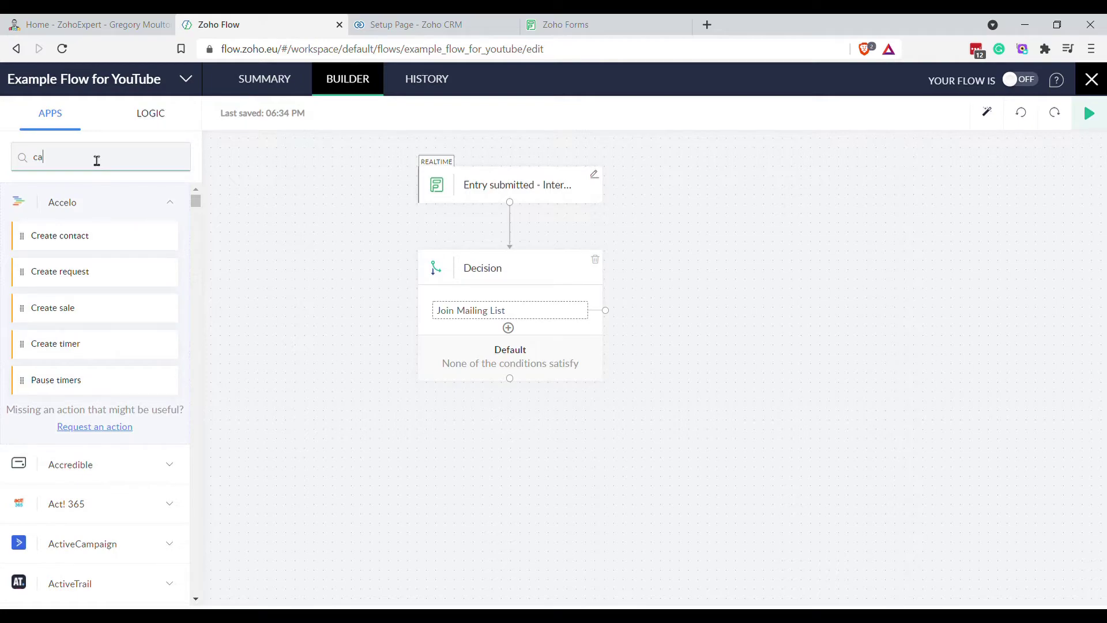
text(mpain)
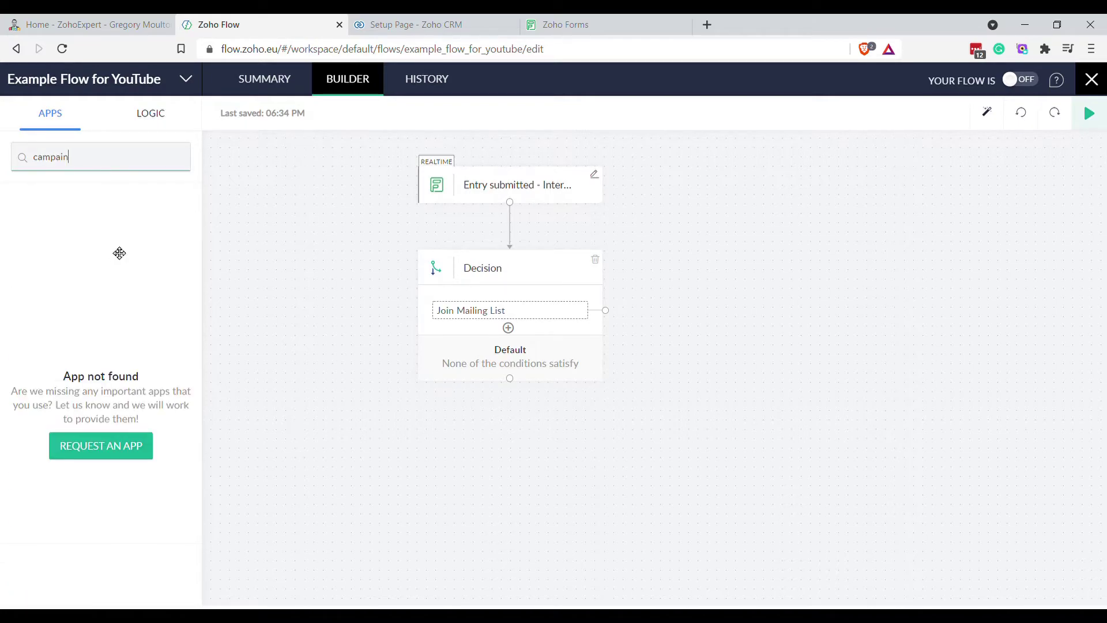
key(BackSpace)
key(BackSpace)
key(BackSpace)
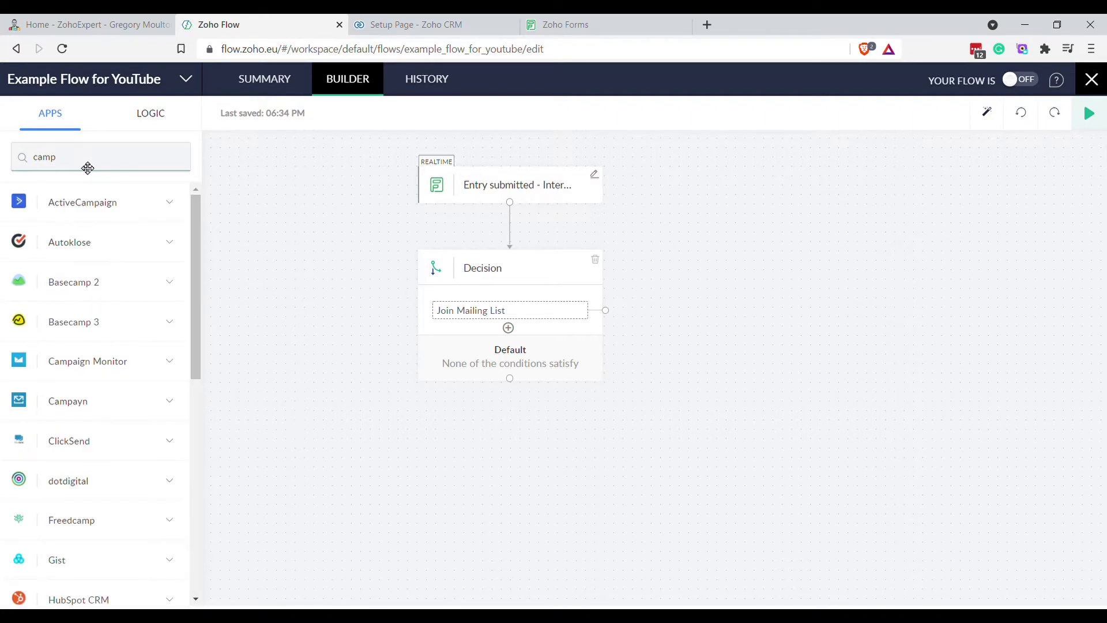
Add the Zoho Campaigns action "Add or update contact" beside the Join Mailing List condition and connect it to Zoho Campaigns
scroll(109, 465, down, 9)
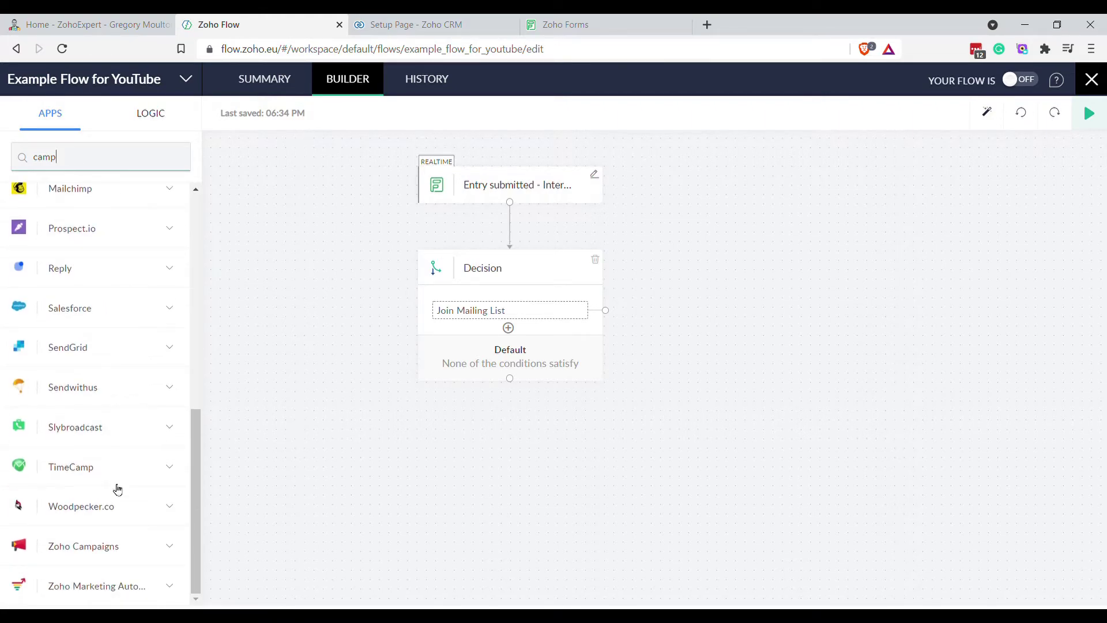
click(168, 548)
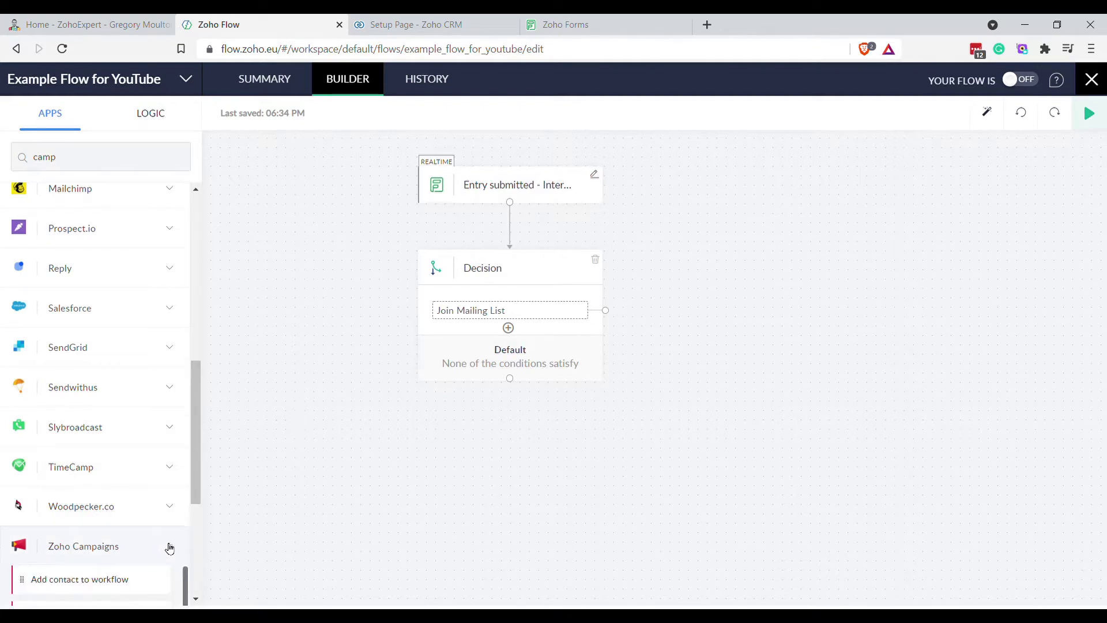
scroll(113, 370, down, 2)
scroll(138, 420, up, 2)
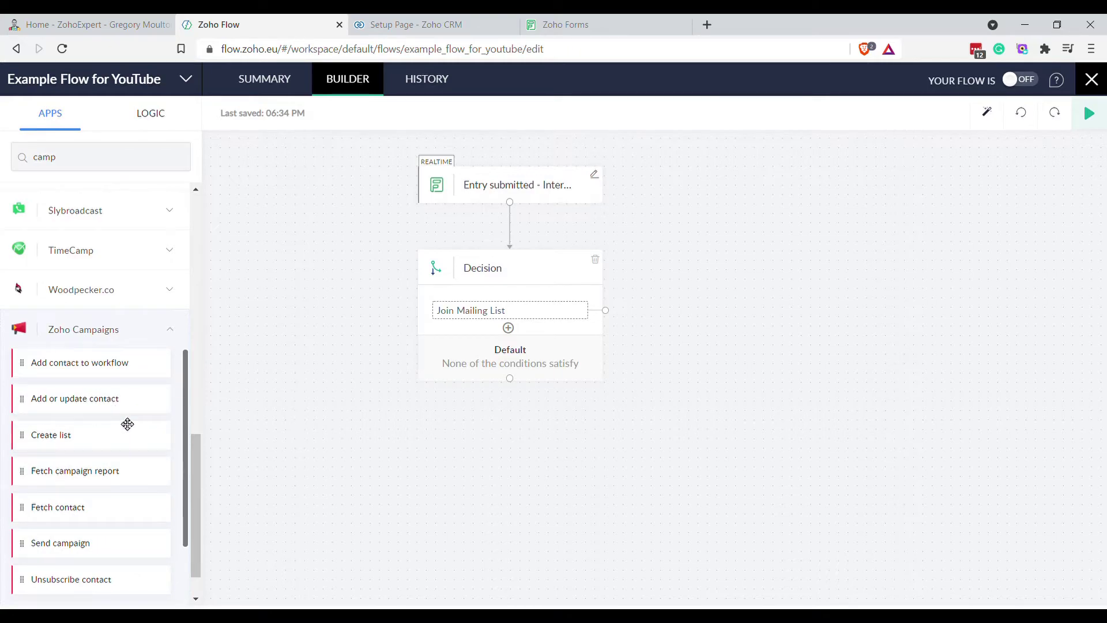
drag(92, 398, 733, 361)
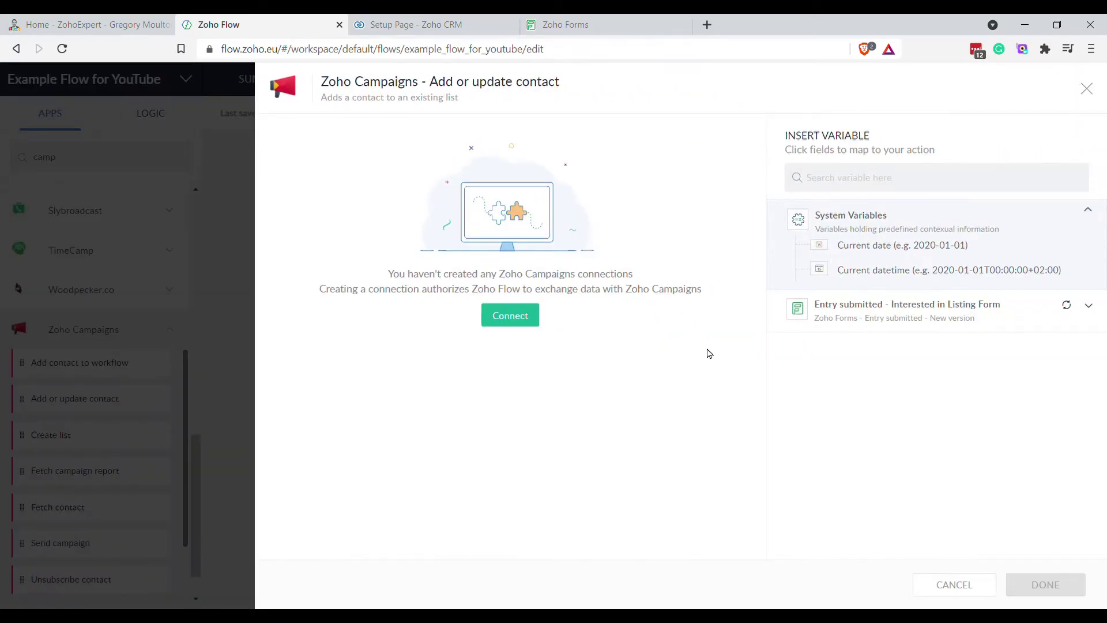
click(510, 315)
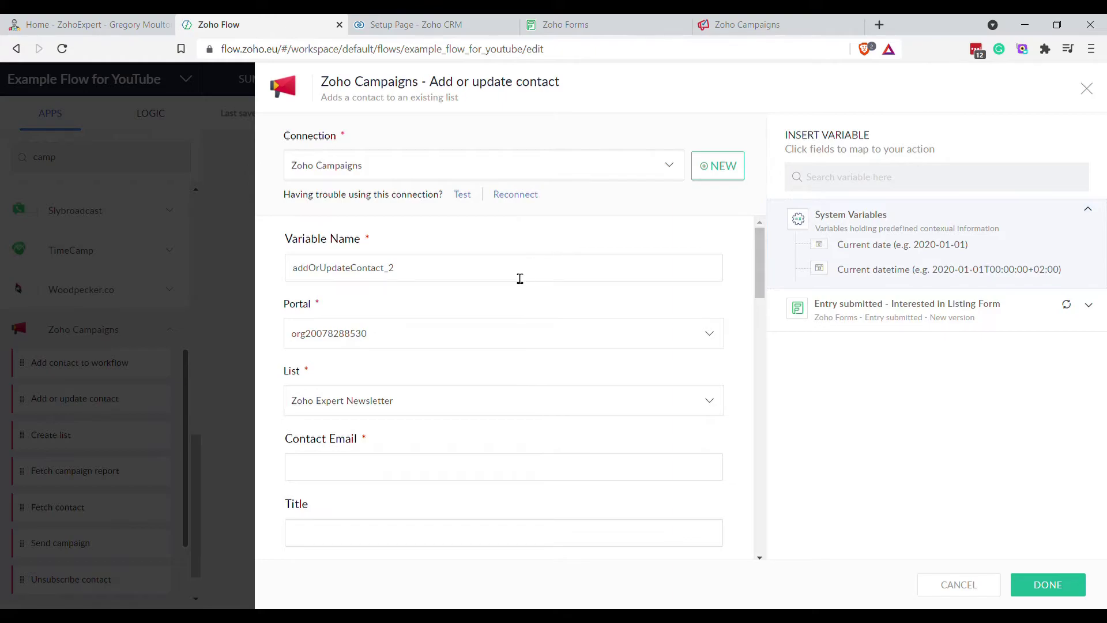
Map the Contact Email field of the Zoho Campaigns action to the form entry's Email variable
click(449, 334)
click(449, 334)
click(424, 473)
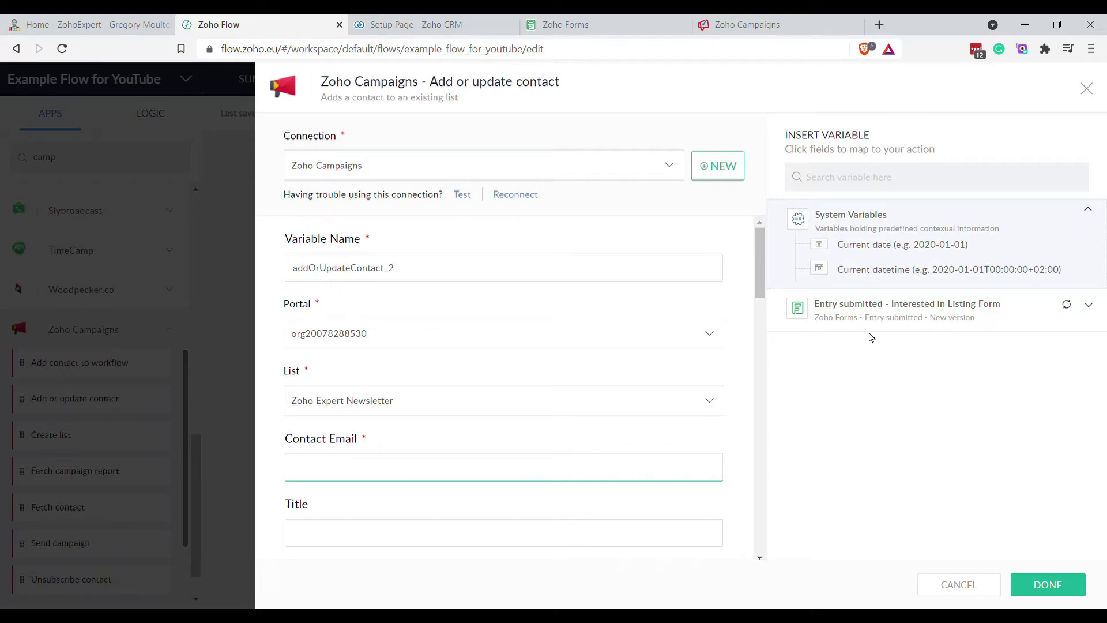
click(866, 306)
click(371, 480)
click(853, 339)
scroll(545, 415, down, 3)
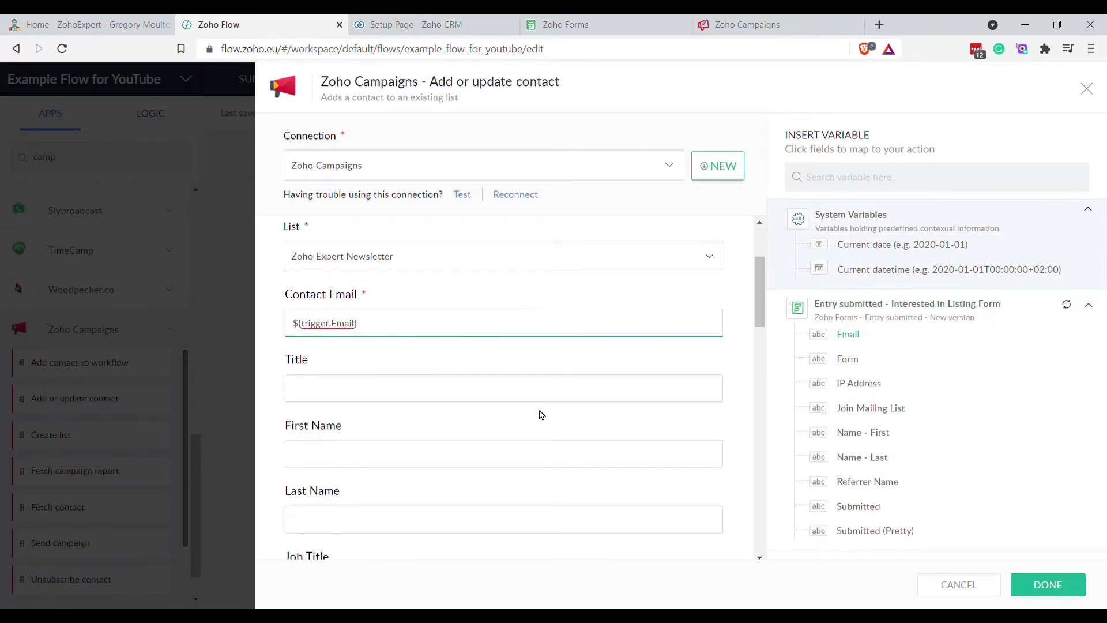
Map First Name and Last Name to the form entry's Name - First and Name - Last variables, and finish configuring the Zoho Campaigns action
click(425, 454)
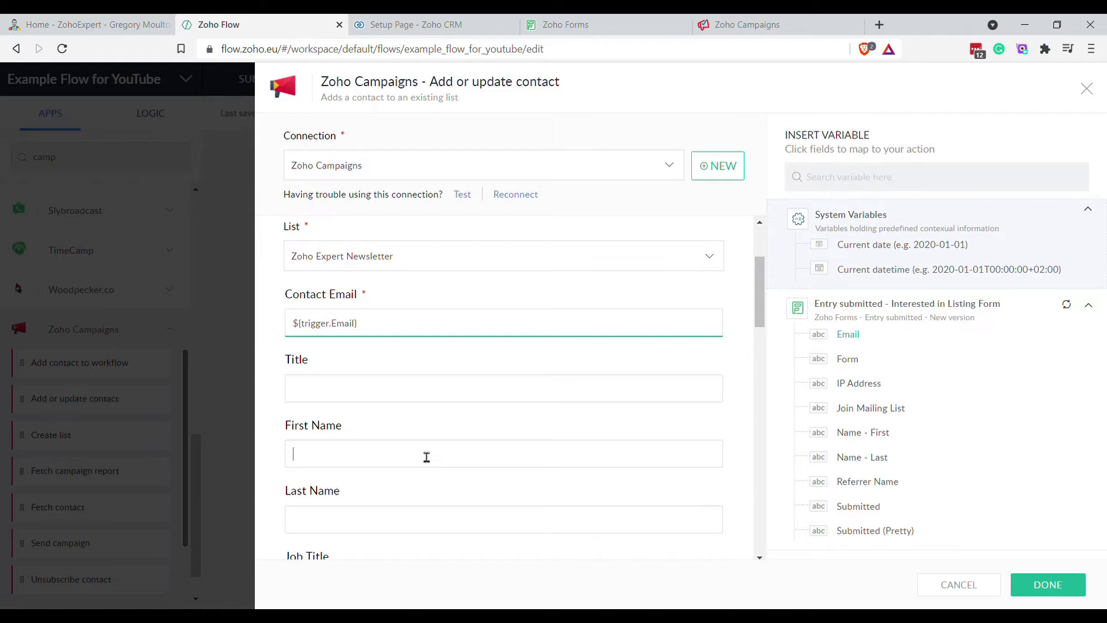
click(863, 432)
click(391, 522)
click(865, 457)
scroll(477, 414, down, 10)
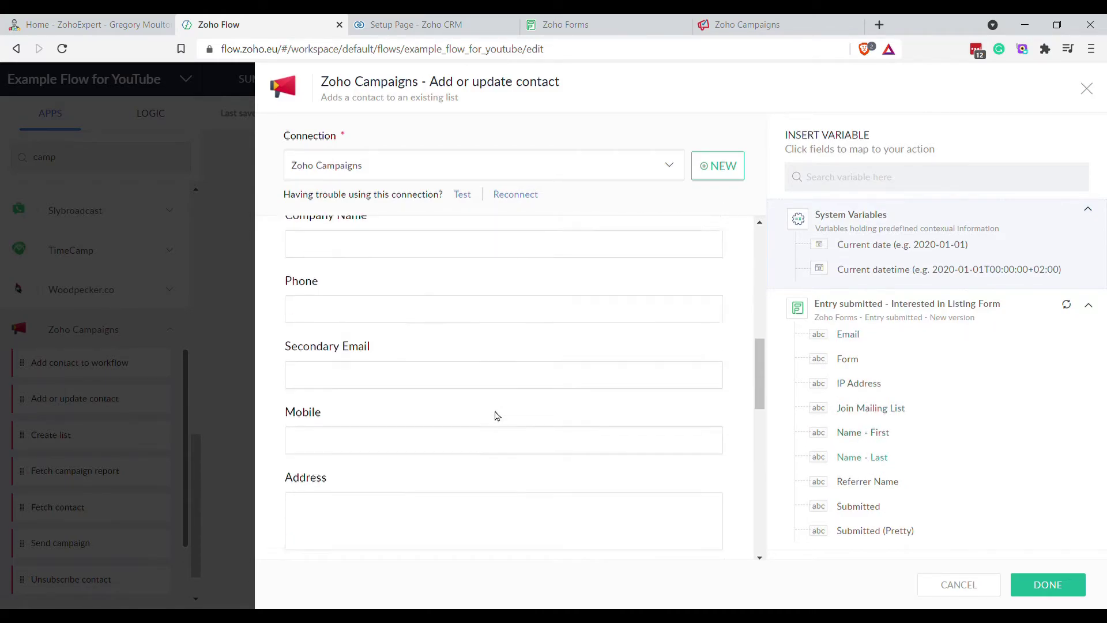
scroll(514, 411, down, 3)
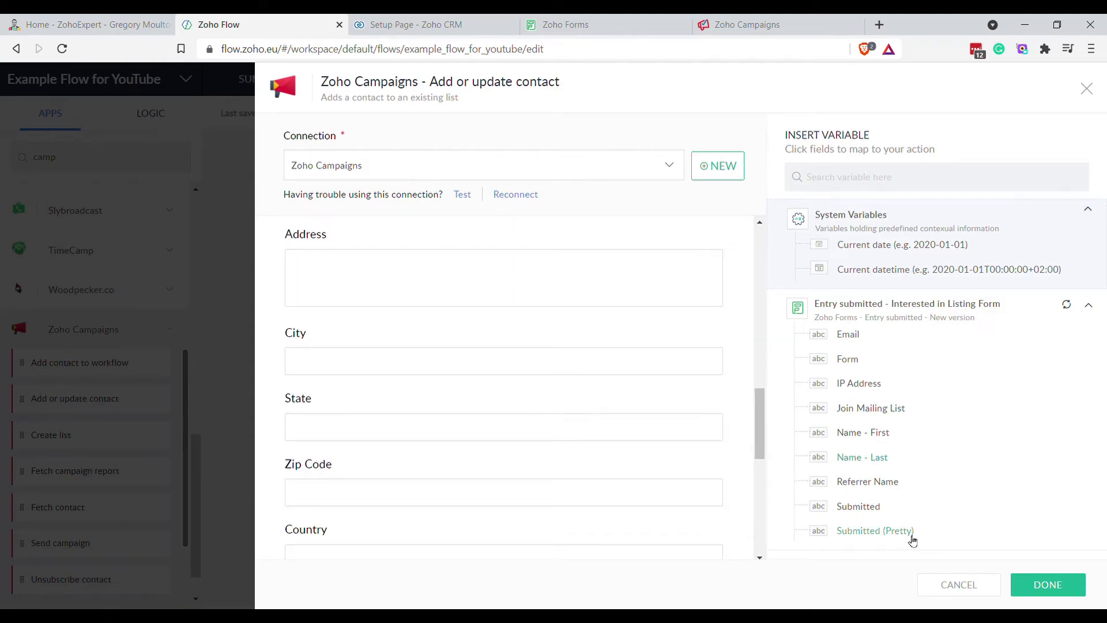
click(1059, 585)
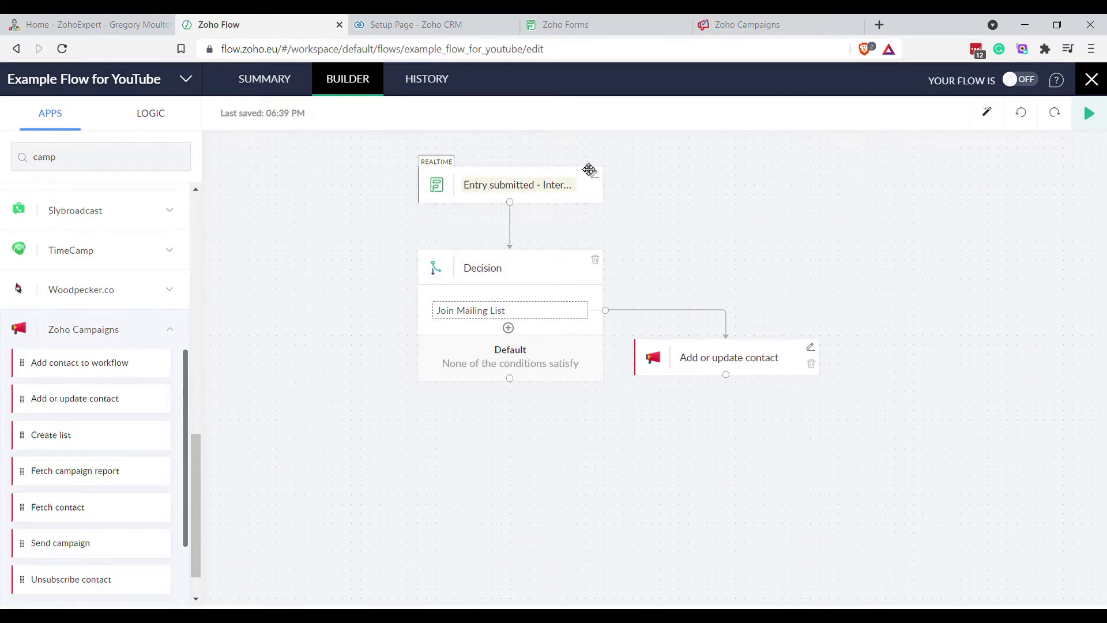
Switch to Zoho Forms and review the fields of the "Test - interested in listing" form against the flow
click(572, 24)
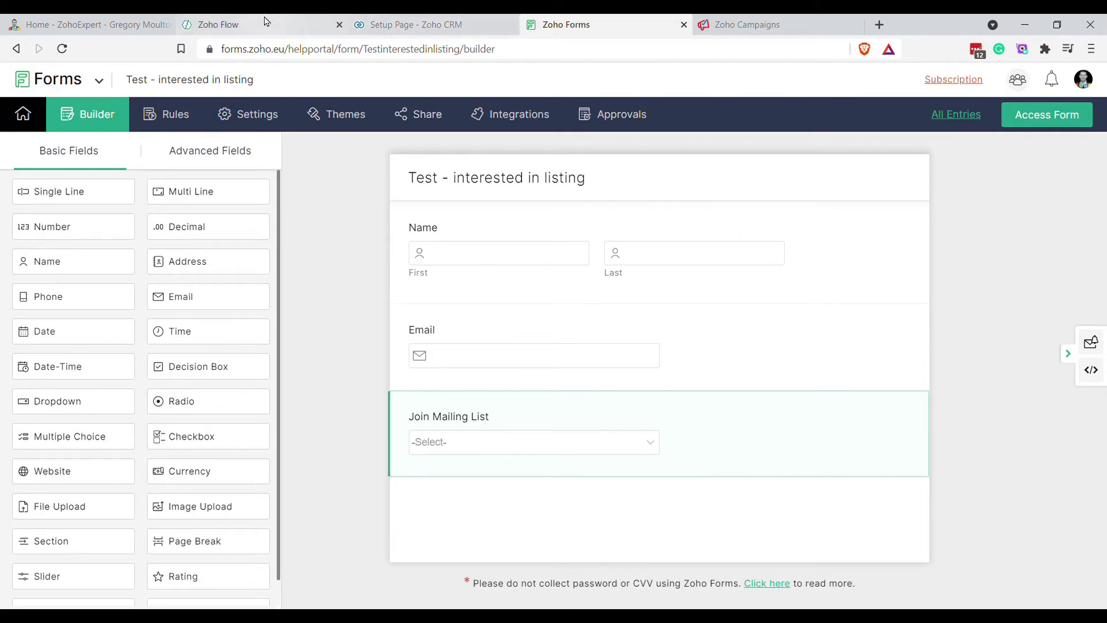
click(242, 24)
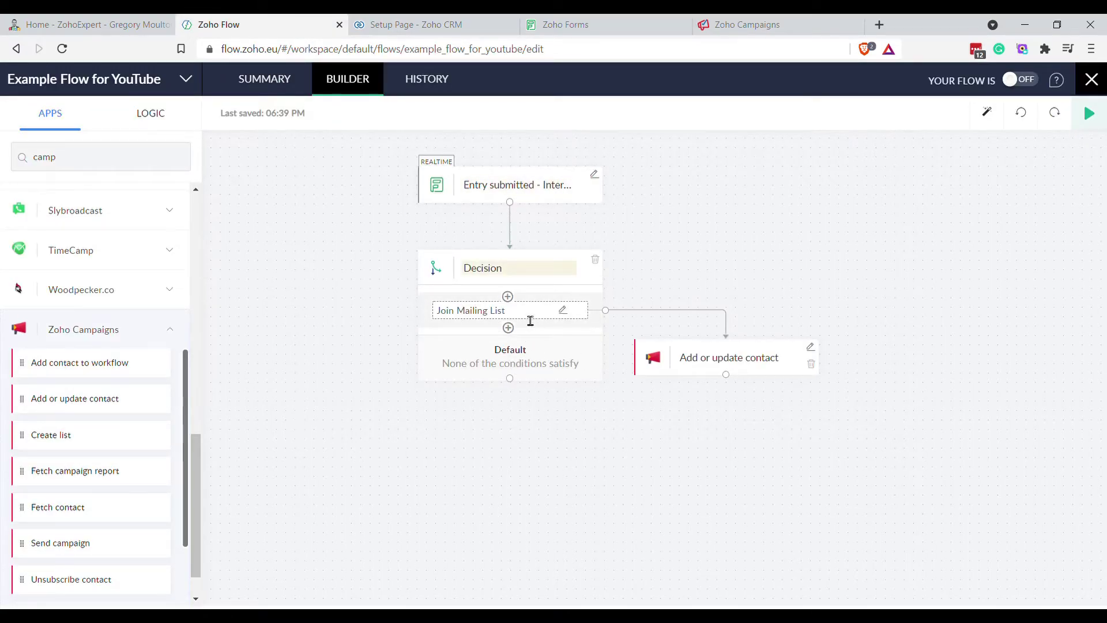
click(576, 24)
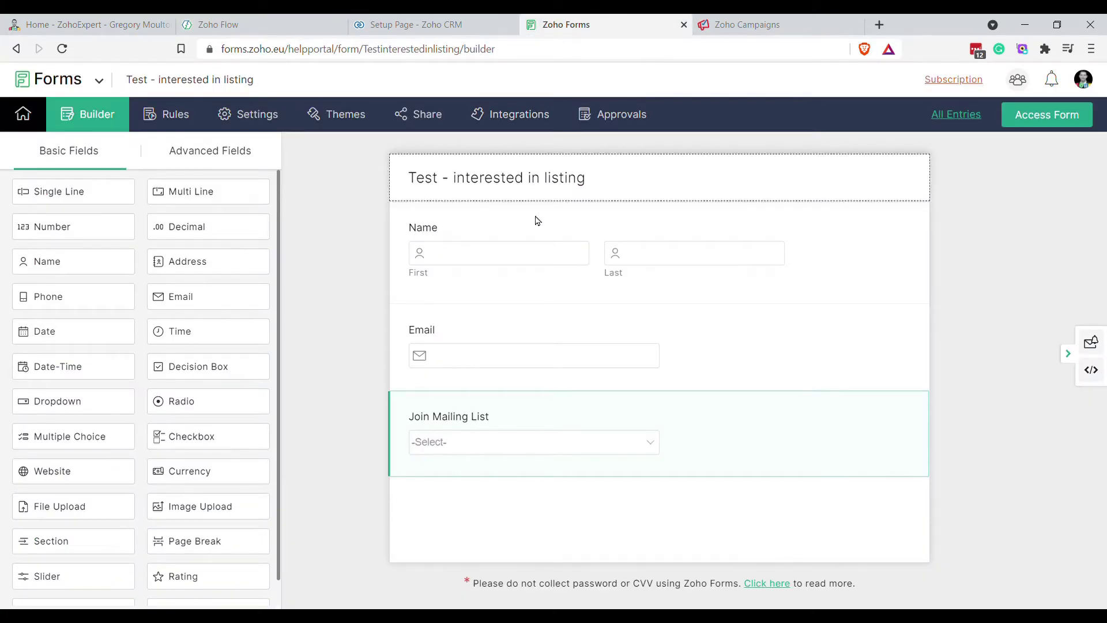
Switch back to Zoho Flow and rename the Zoho Campaigns action "Add or update contact to Newsletter List"
click(267, 24)
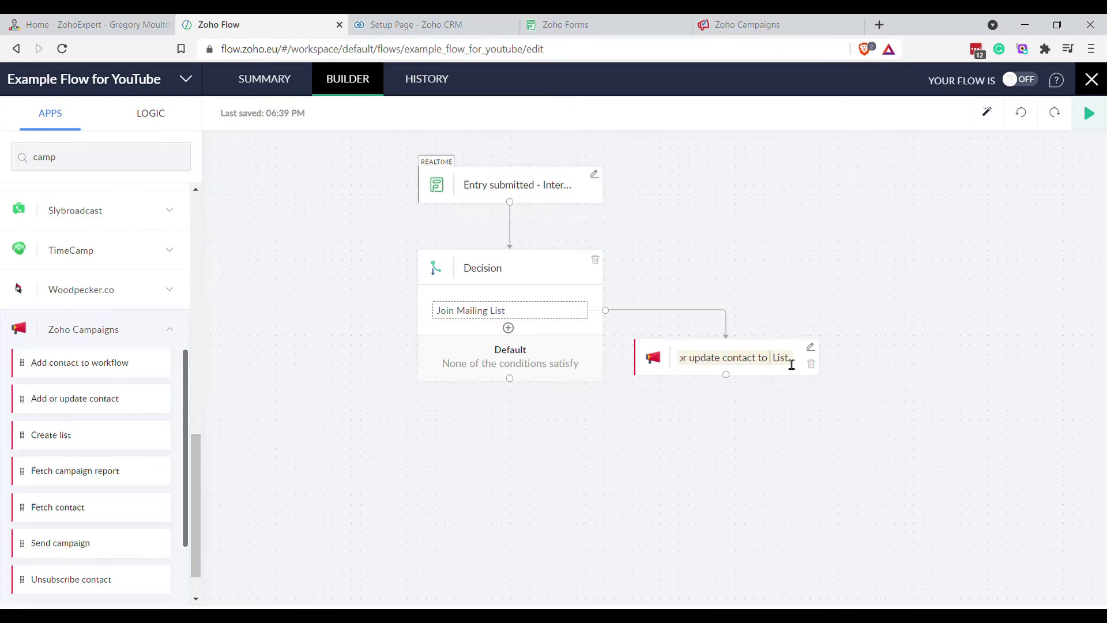
text(wsletter List)
click(772, 492)
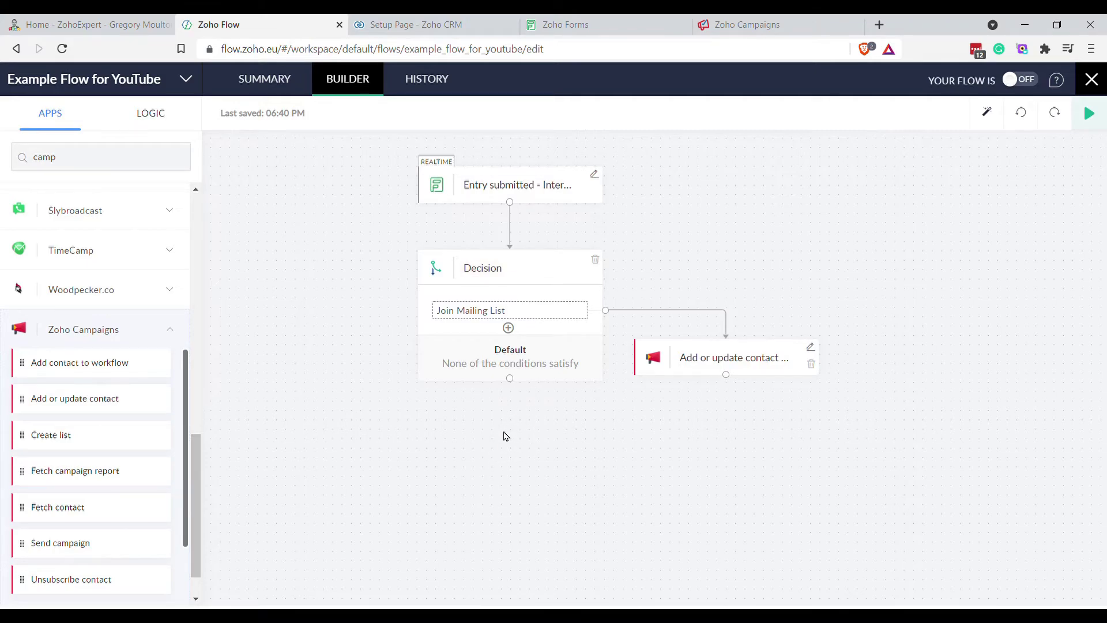
Search the available apps for "crm" and then "zoho", and expand the Zoho CRM actions
click(124, 167)
text(crm)
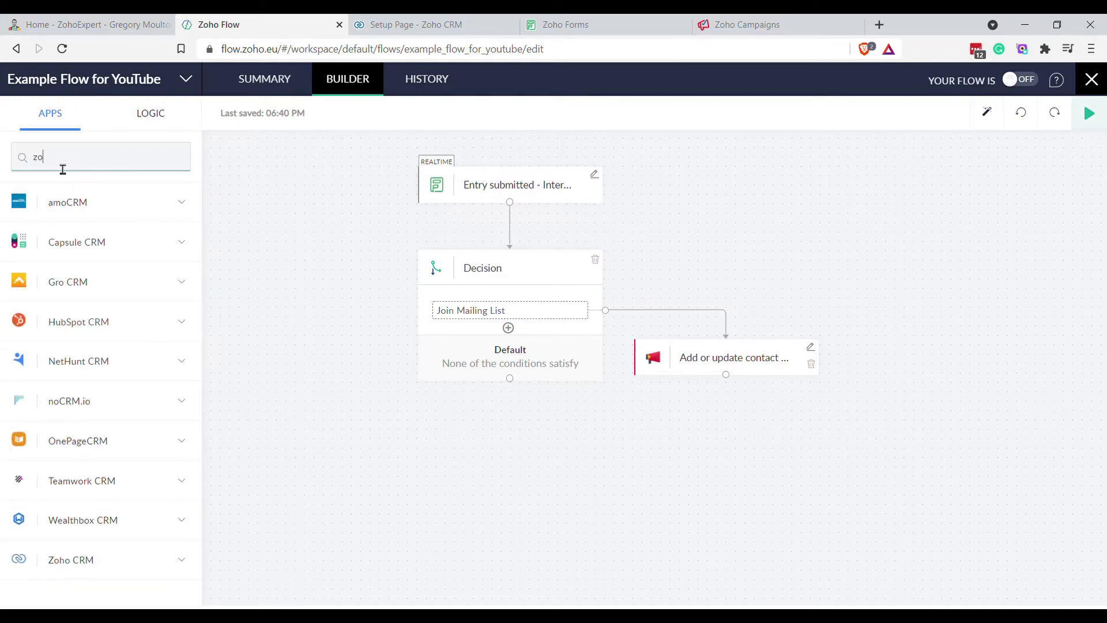
text(zoho)
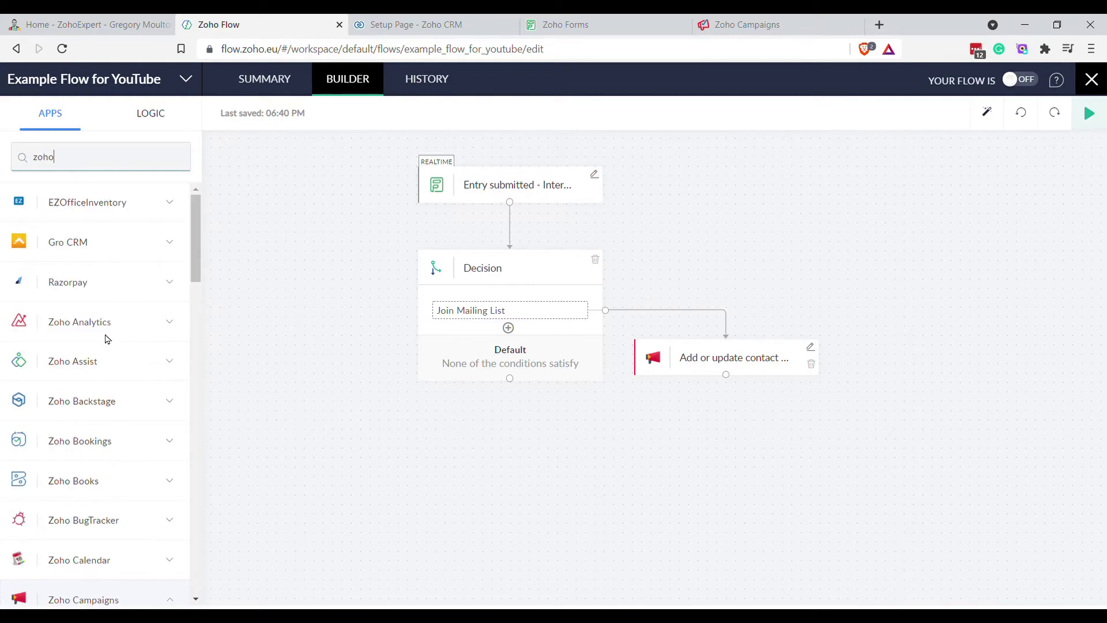
scroll(184, 380, down, 2)
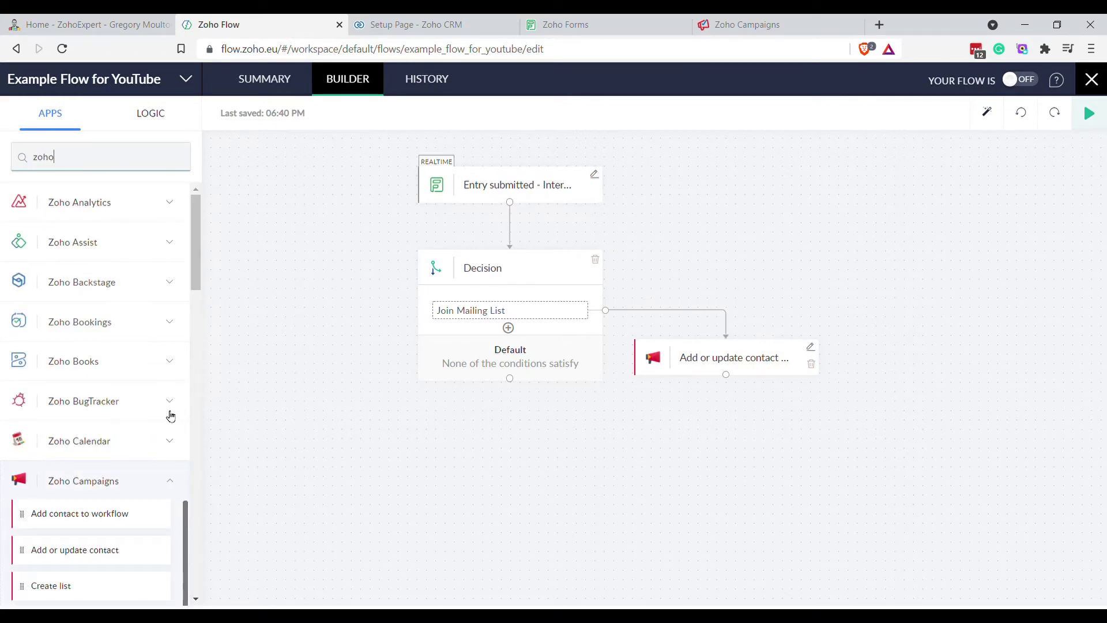
scroll(193, 346, down, 9)
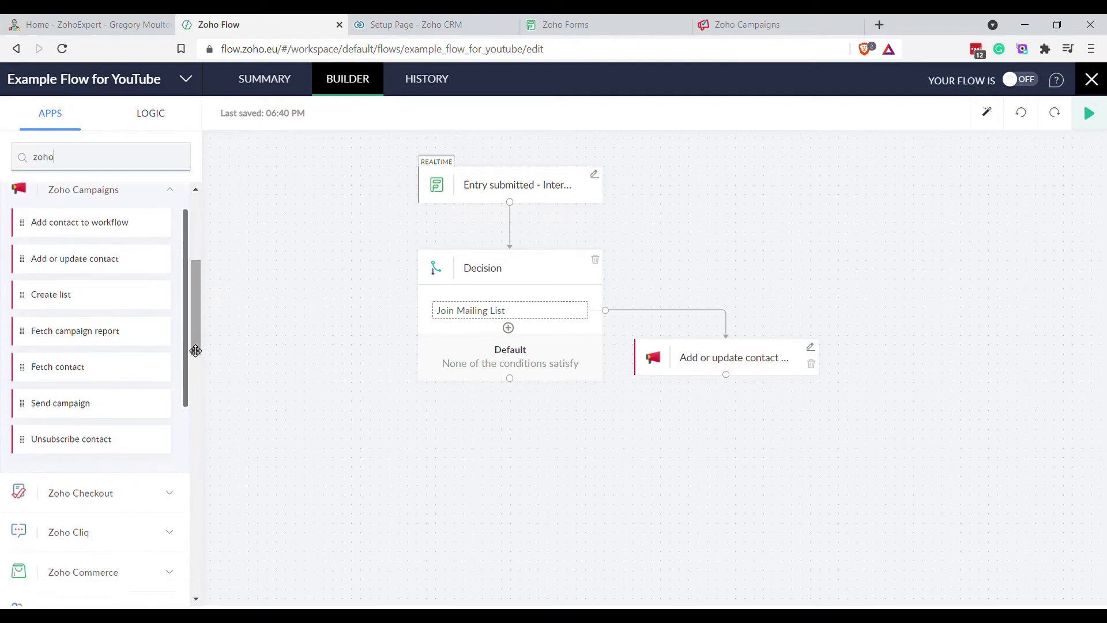
scroll(172, 321, down, 4)
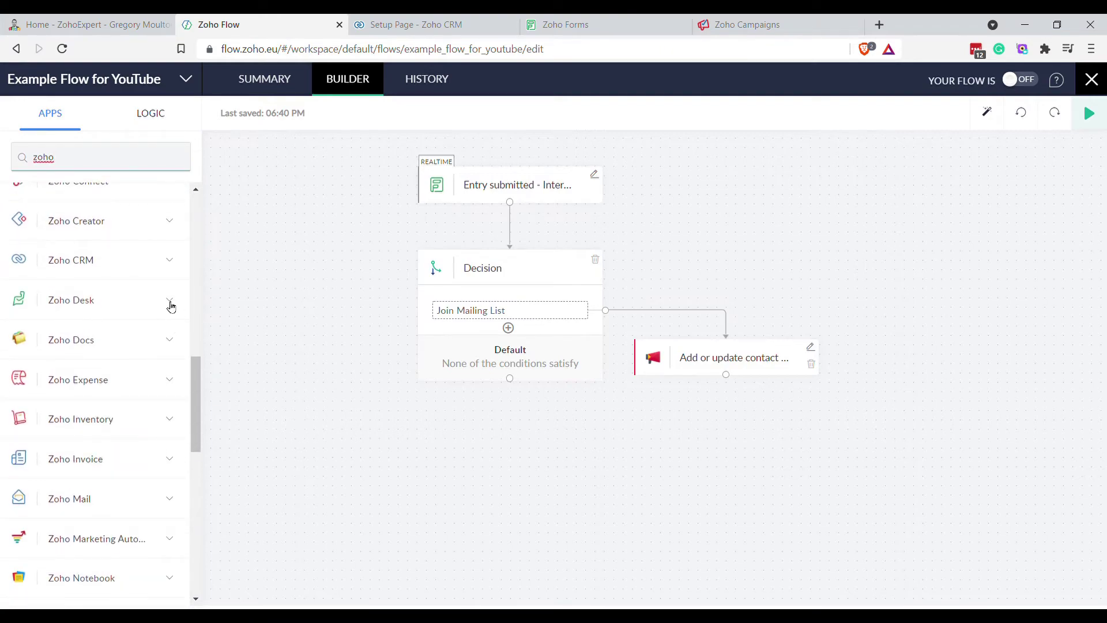
click(179, 259)
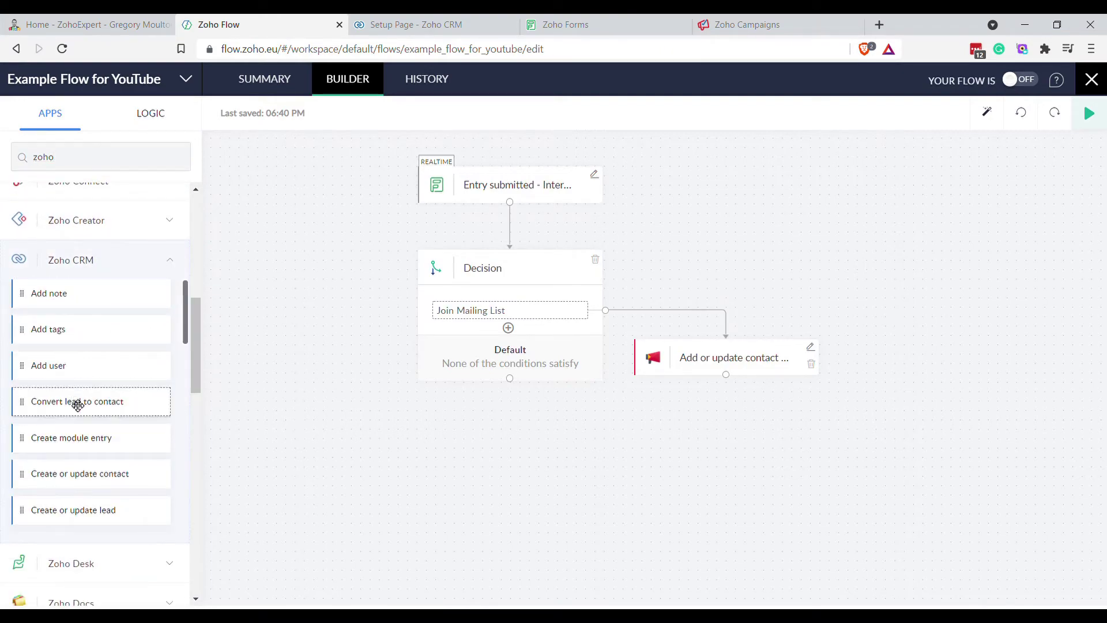
Add the Zoho CRM action "Create or update module entry" beneath the decision's Default branch and choose the Leads module
scroll(129, 420, down, 2)
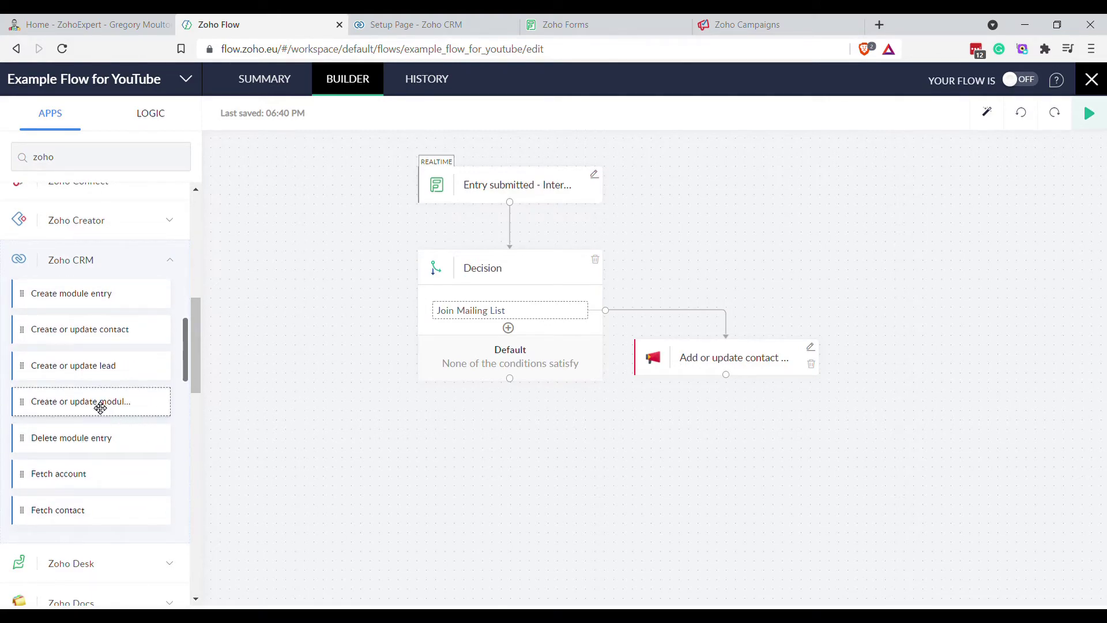
drag(94, 411, 522, 455)
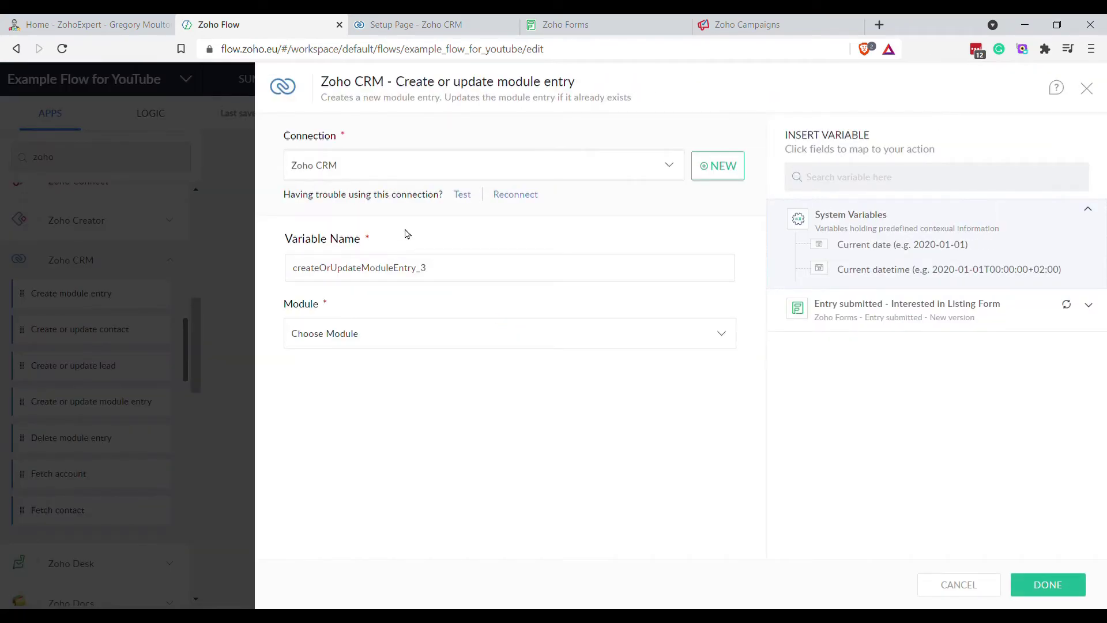
click(429, 331)
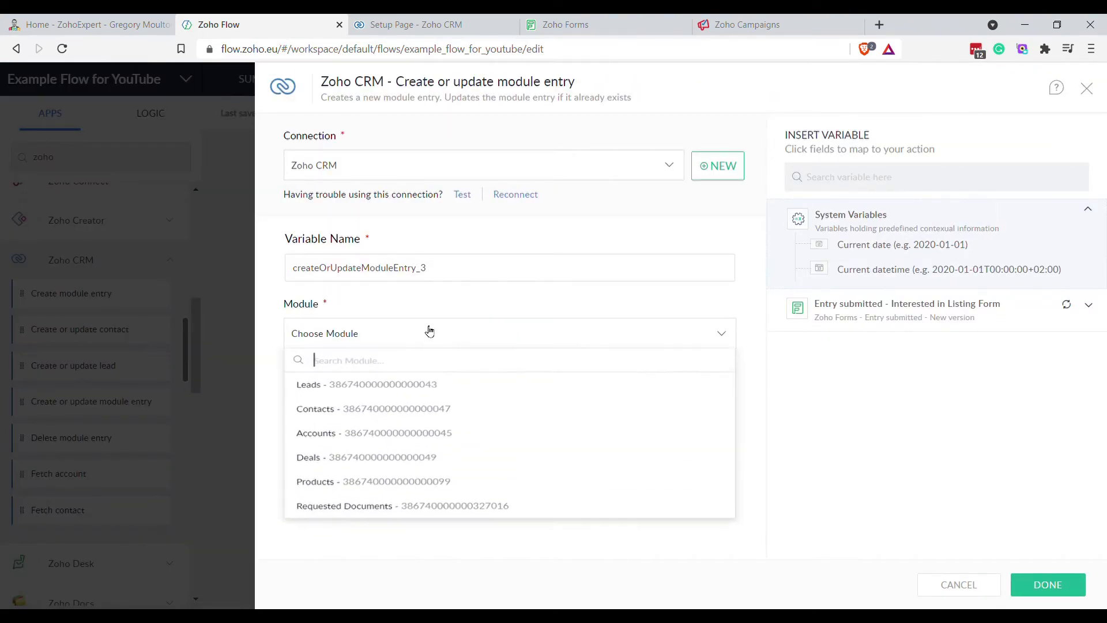
click(385, 398)
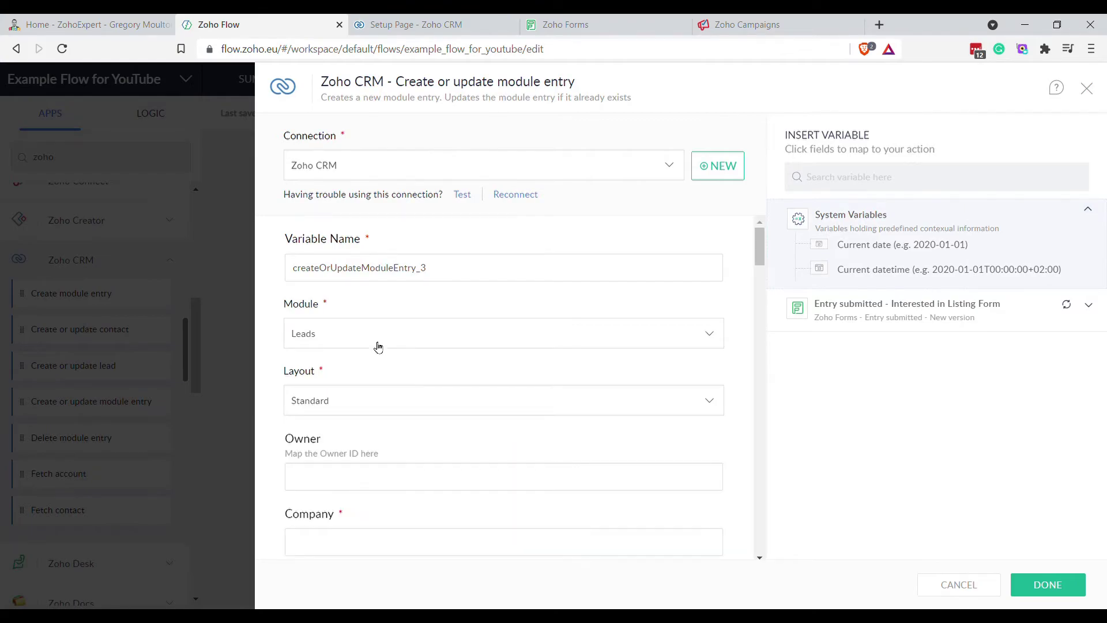
Fill the lead's Company with the form entry's Name - First and Name - Last variables followed by the word "Account"
scroll(430, 415, down, 3)
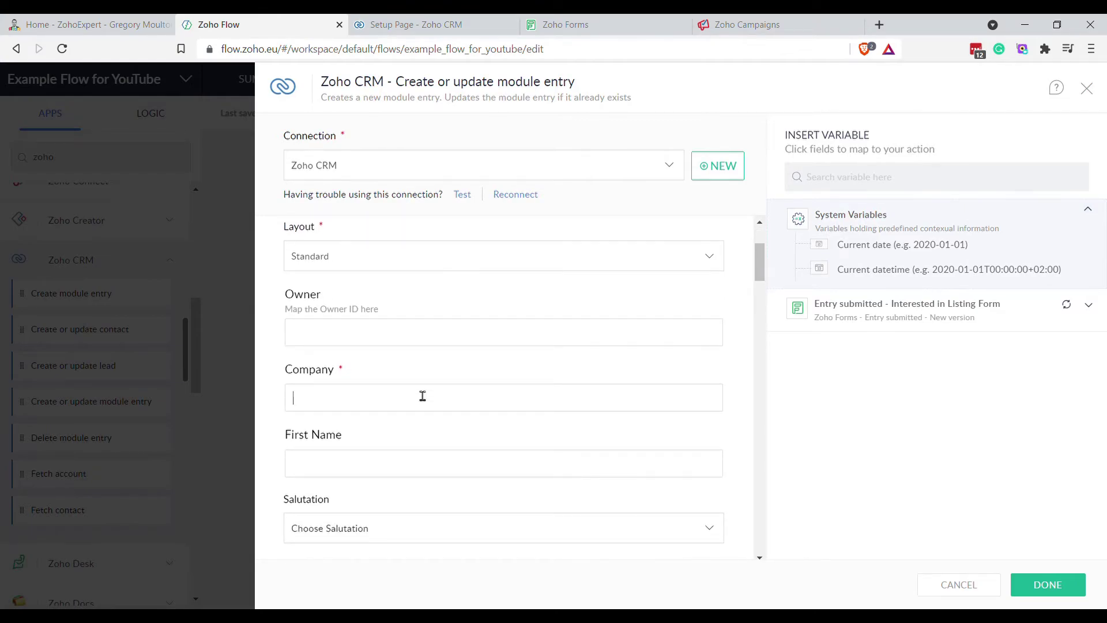
click(887, 323)
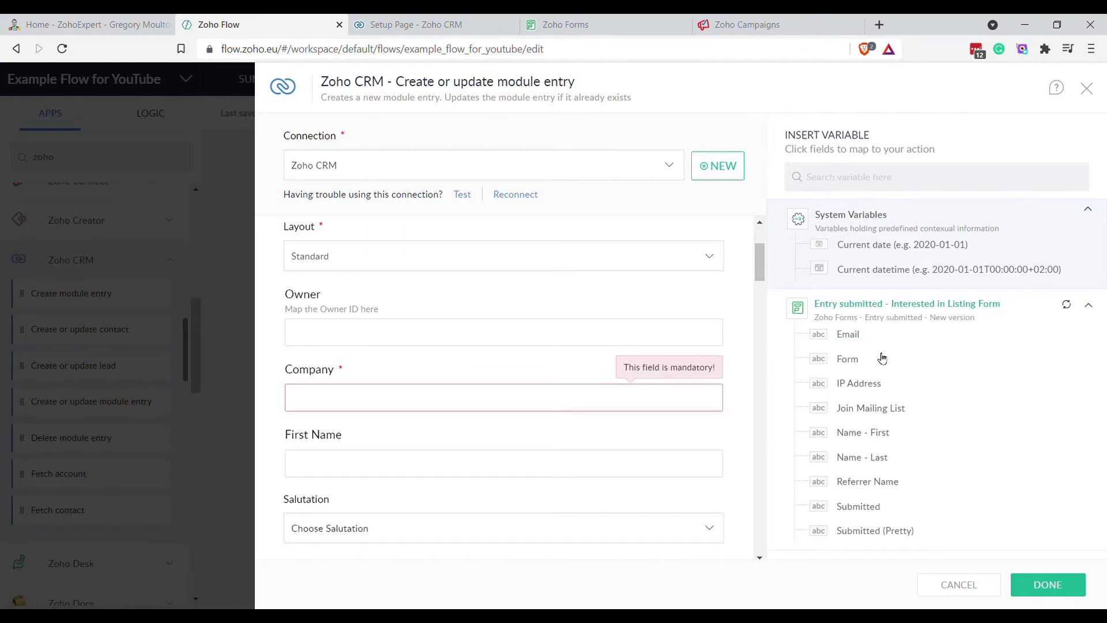
click(874, 442)
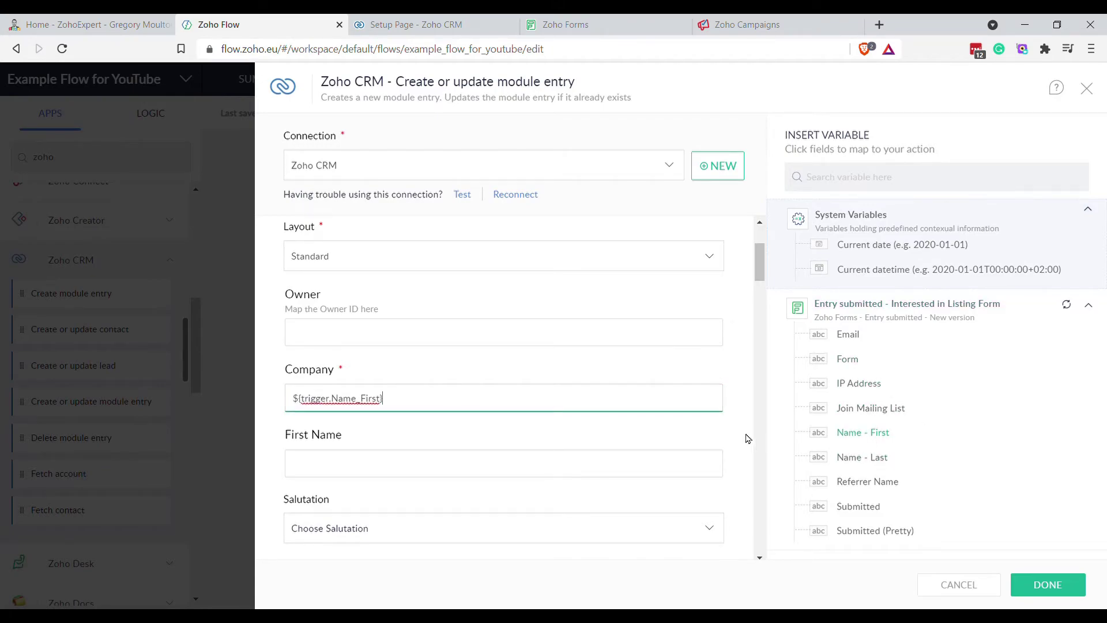
click(872, 460)
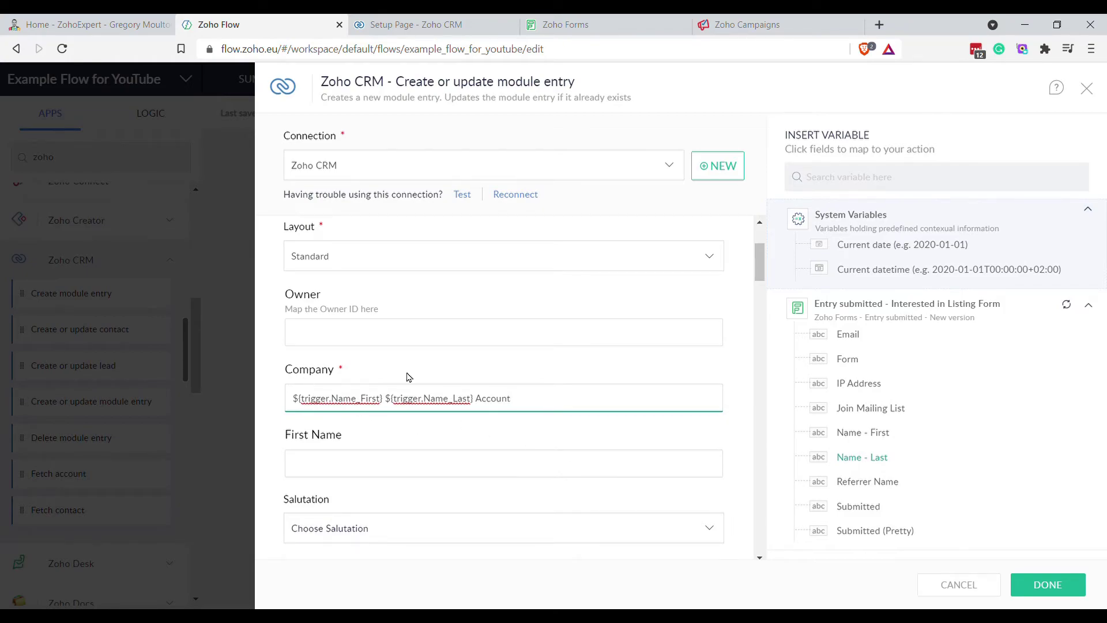
Map the lead's First Name and Last Name to the form entry's Name - First and Name - Last variables
click(444, 465)
click(860, 432)
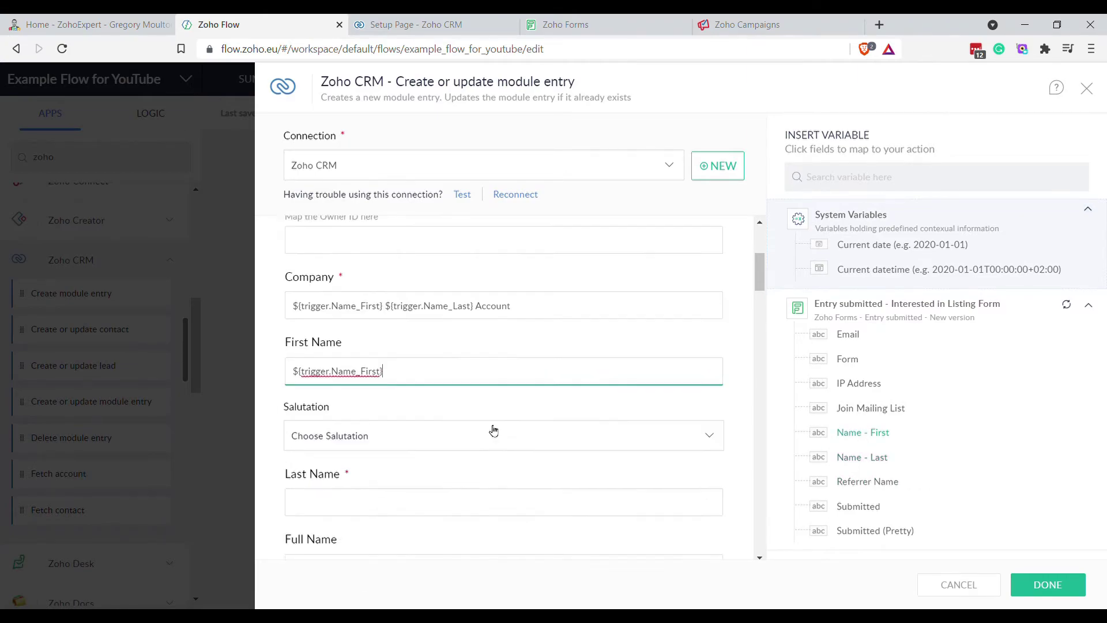
scroll(492, 434, down, 2)
click(379, 459)
click(862, 457)
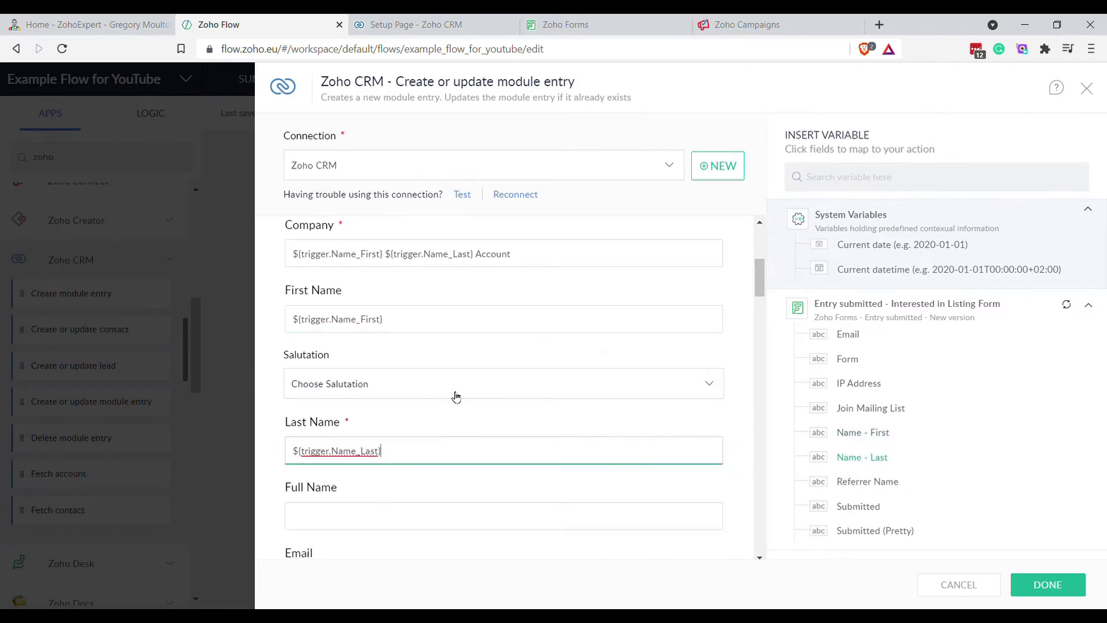
Leave Full Name empty and map the lead's Email field to the form entry's Email variable
scroll(455, 396, down, 2)
click(398, 371)
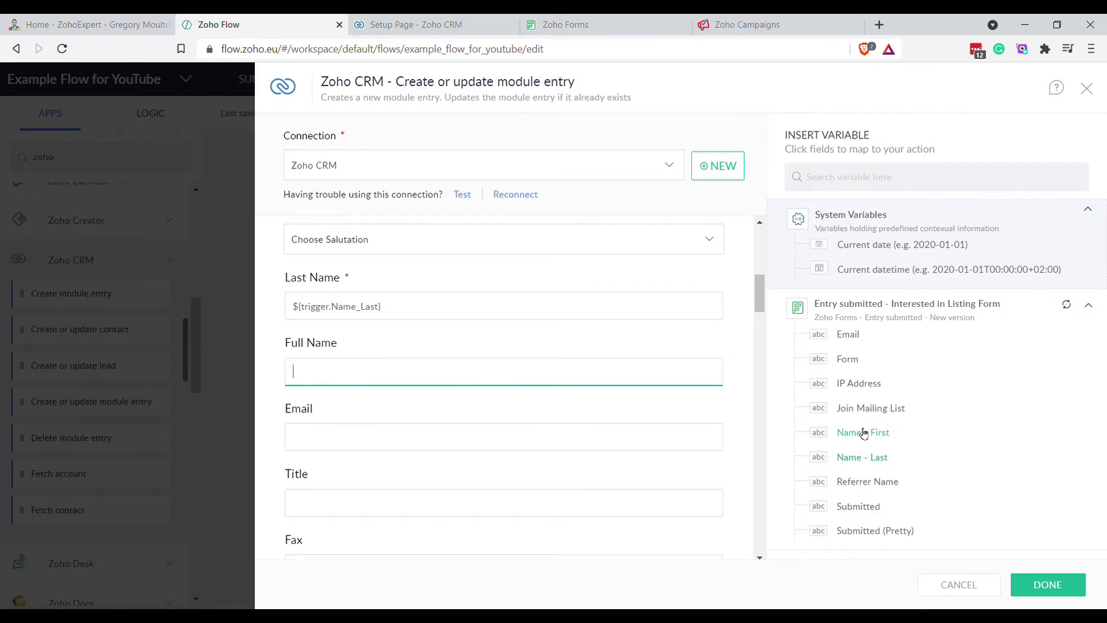
scroll(542, 442, down, 1)
click(561, 368)
click(849, 335)
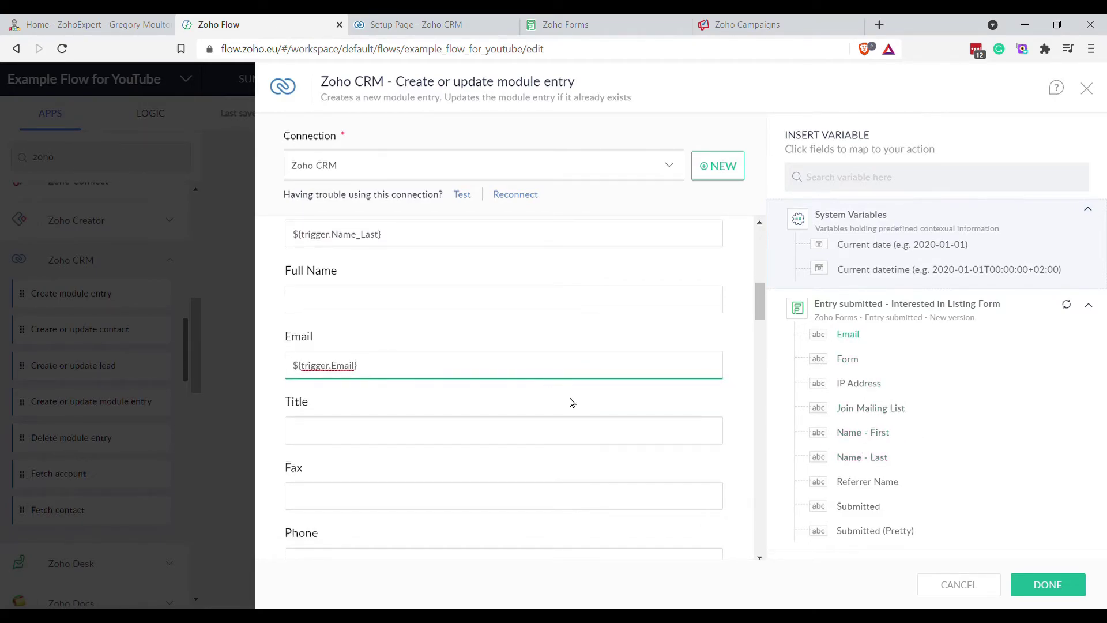
Fill the lead's Description with "Join Mailing List?" and the form's Join Mailing List variable, and finish configuring the Zoho CRM action
scroll(631, 463, down, 1)
scroll(630, 464, down, 5)
scroll(630, 463, up, 1)
scroll(635, 466, down, 1)
scroll(635, 466, down, 4)
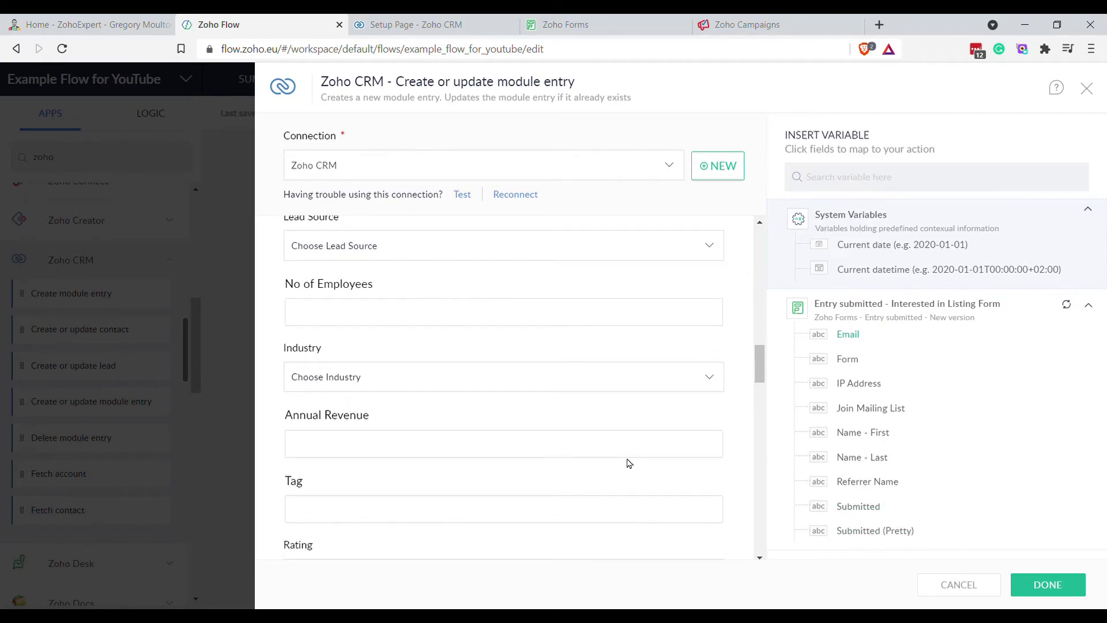
scroll(630, 464, down, 5)
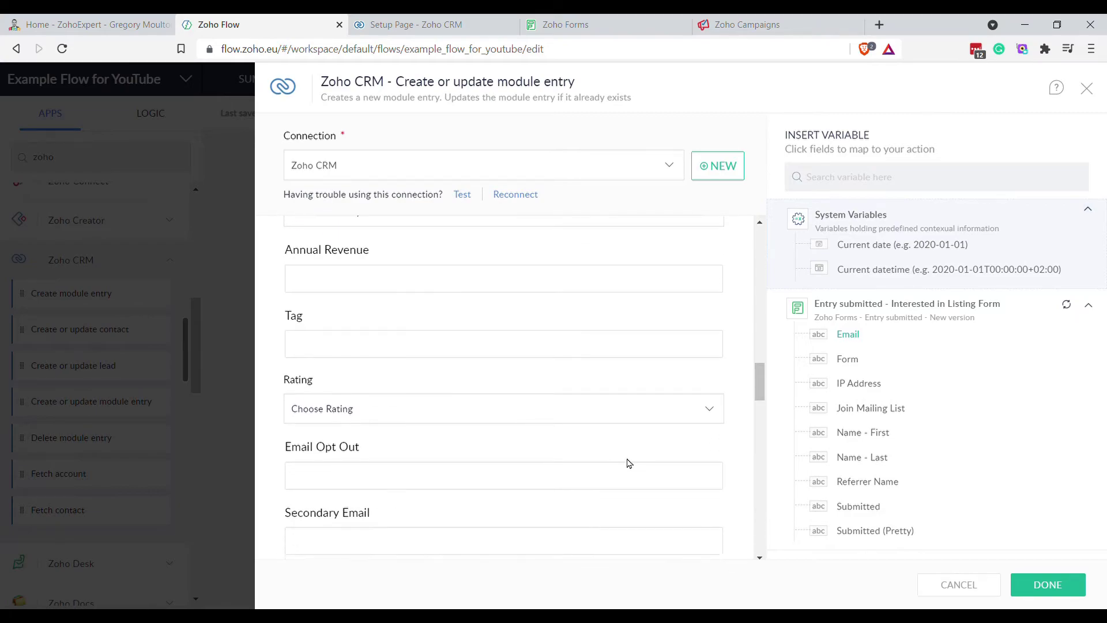
scroll(629, 463, down, 8)
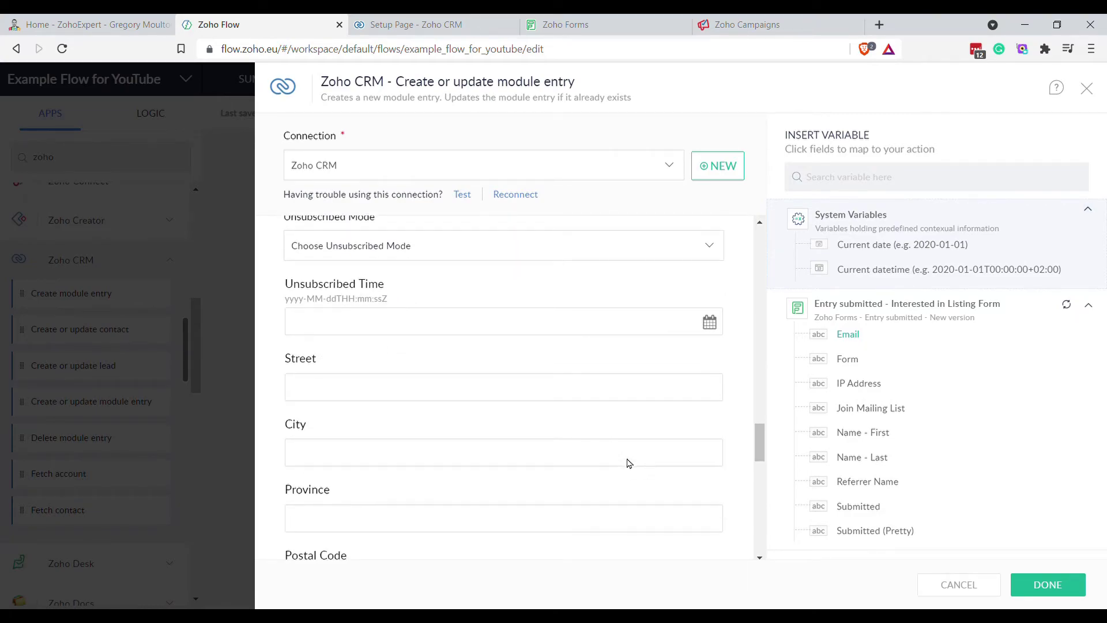
scroll(636, 466, down, 2)
click(439, 293)
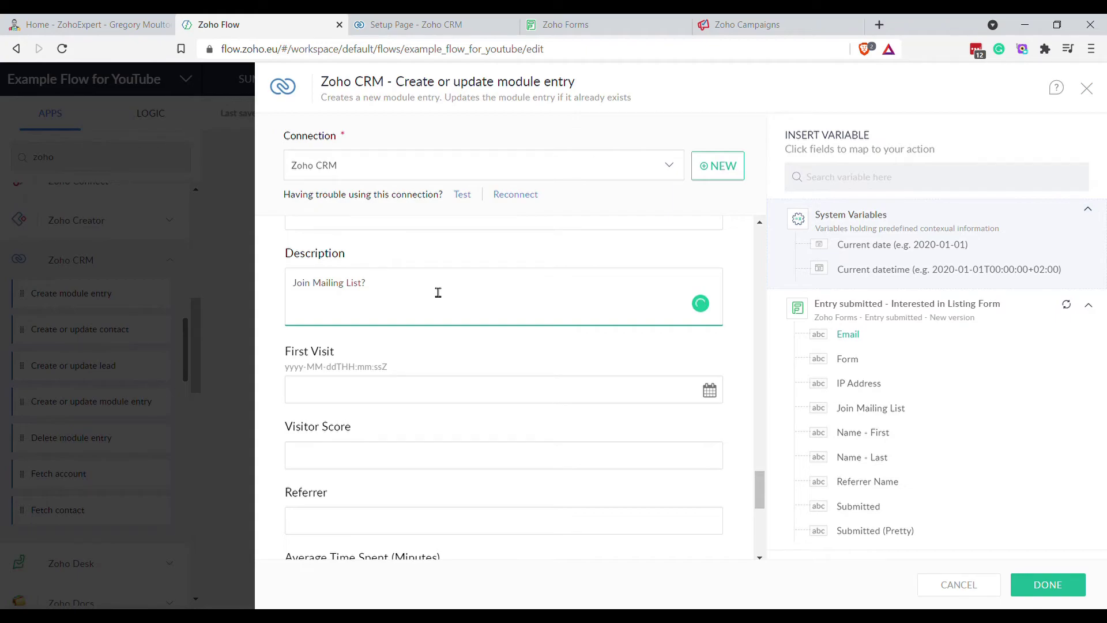
click(868, 409)
click(1054, 588)
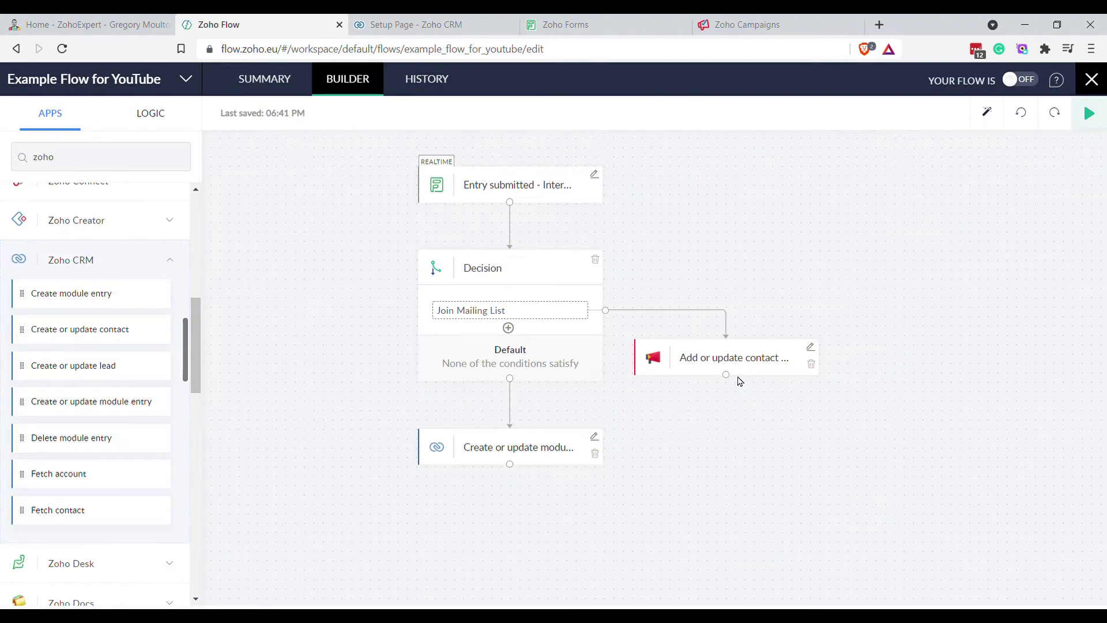
Rename the Zoho CRM action "Create or update Lead" and connect the Zoho Campaigns action's output to it
click(548, 455)
key(ctrl+BackSpace)
key(ctrl+BackSpace)
text(Lead)
key(Return)
drag(730, 377, 516, 436)
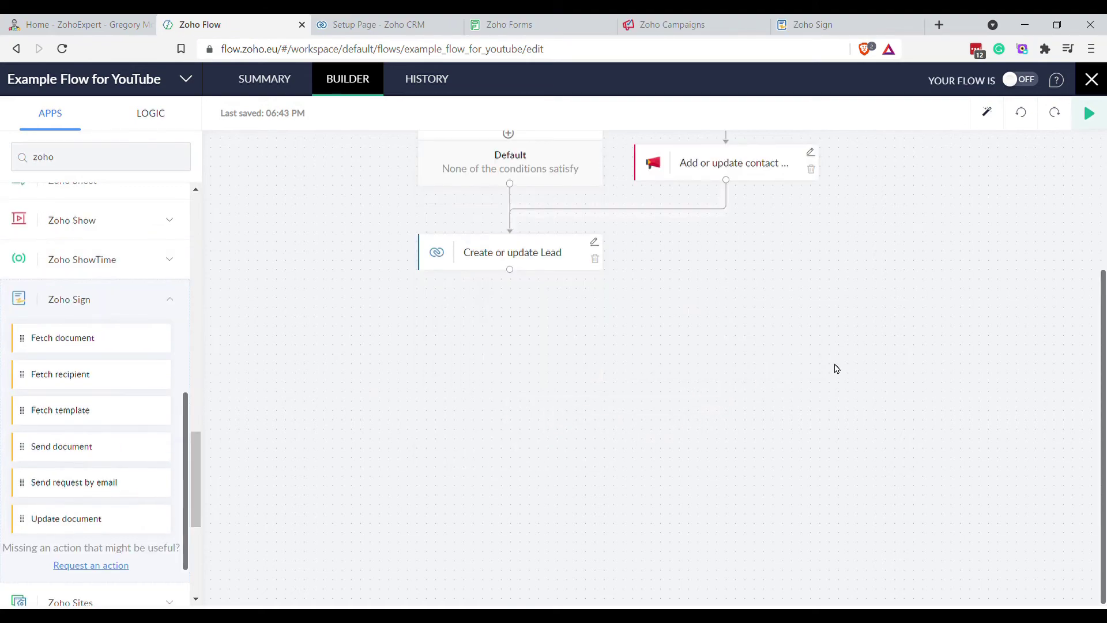
scroll(837, 368, up, 3)
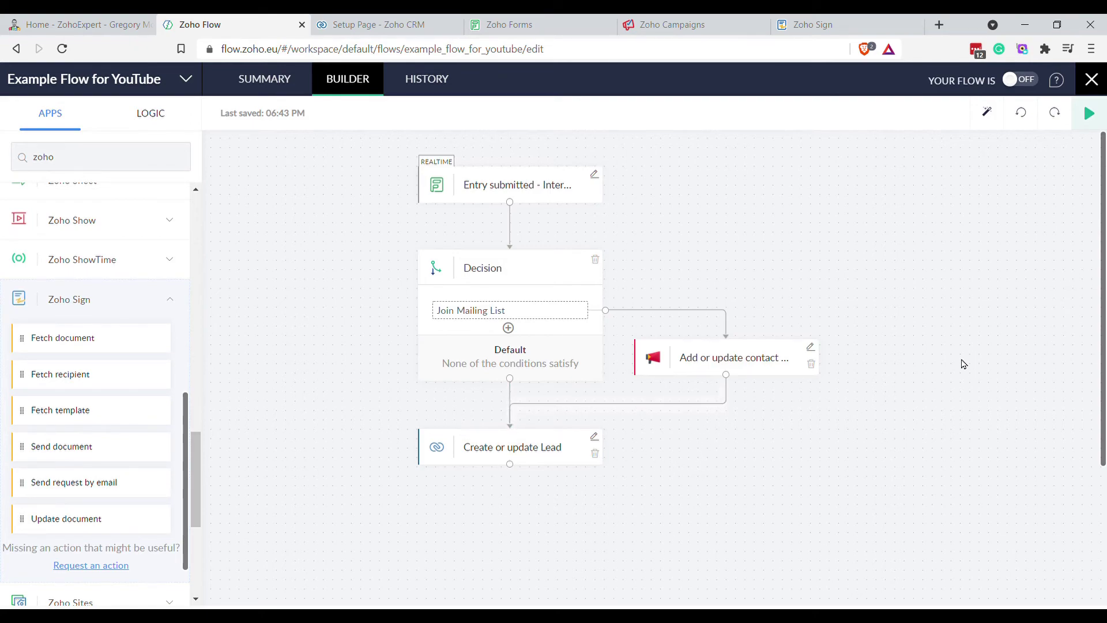
scroll(989, 339, down, 1)
scroll(967, 366, up, 1)
Switch to Zoho Forms and make the First and Last elements of the form's Name field mandatory, saving the field
click(553, 24)
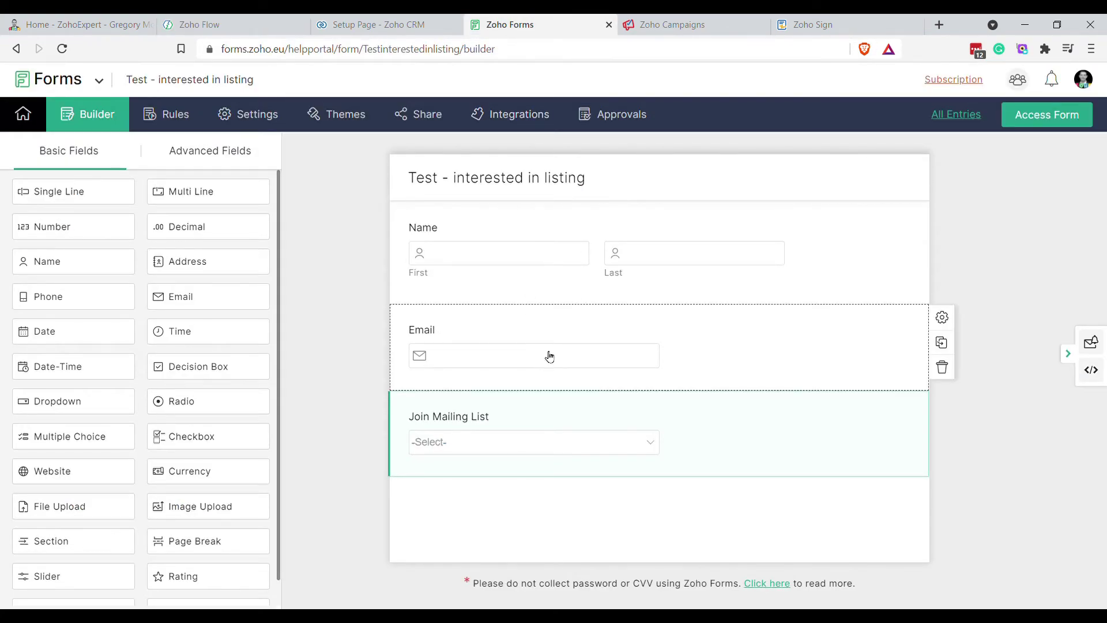
click(943, 214)
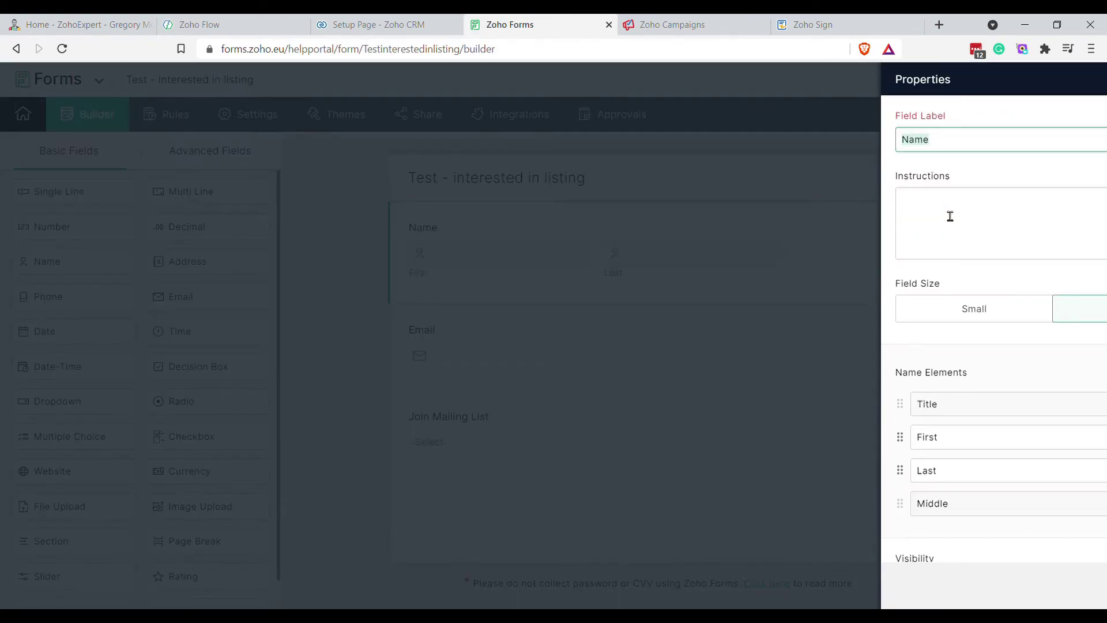
scroll(737, 407, down, 3)
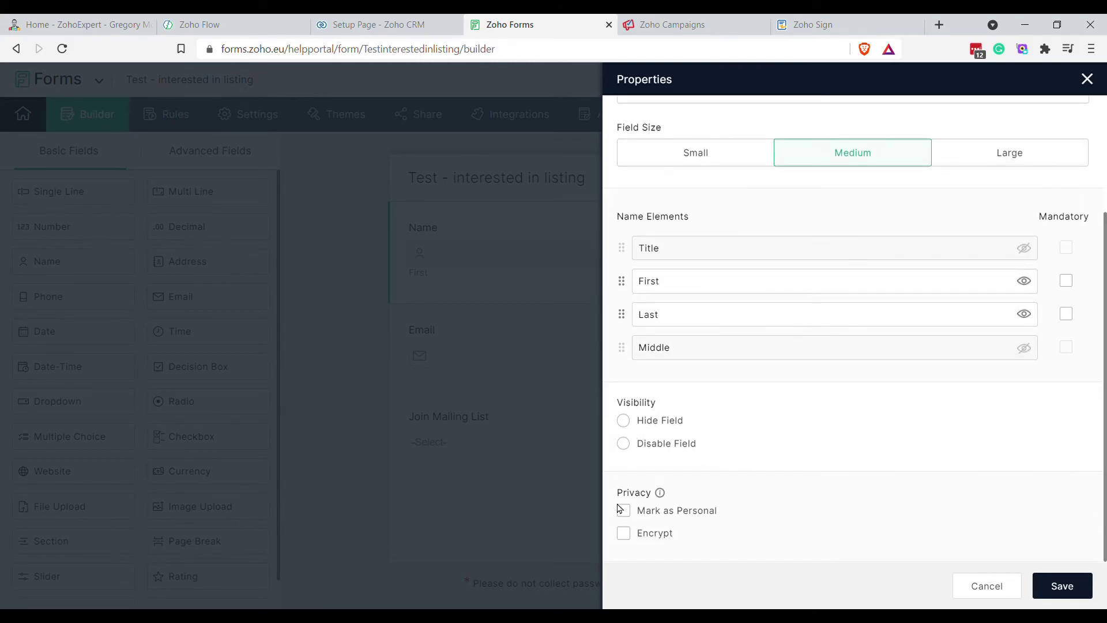
scroll(637, 424, up, 3)
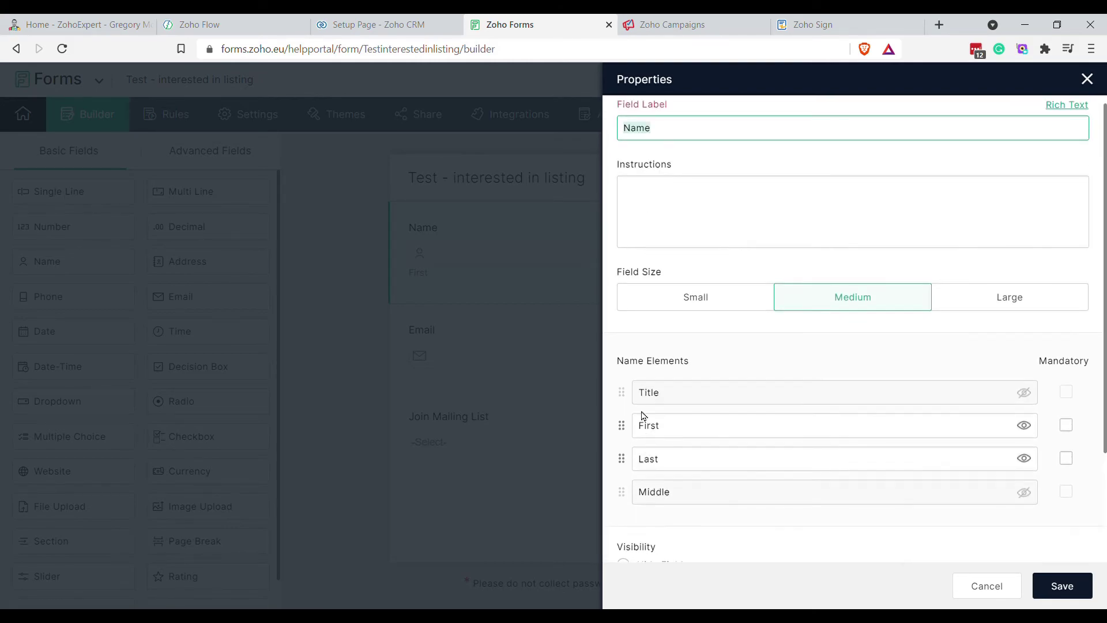
click(1067, 437)
click(1066, 470)
click(1062, 586)
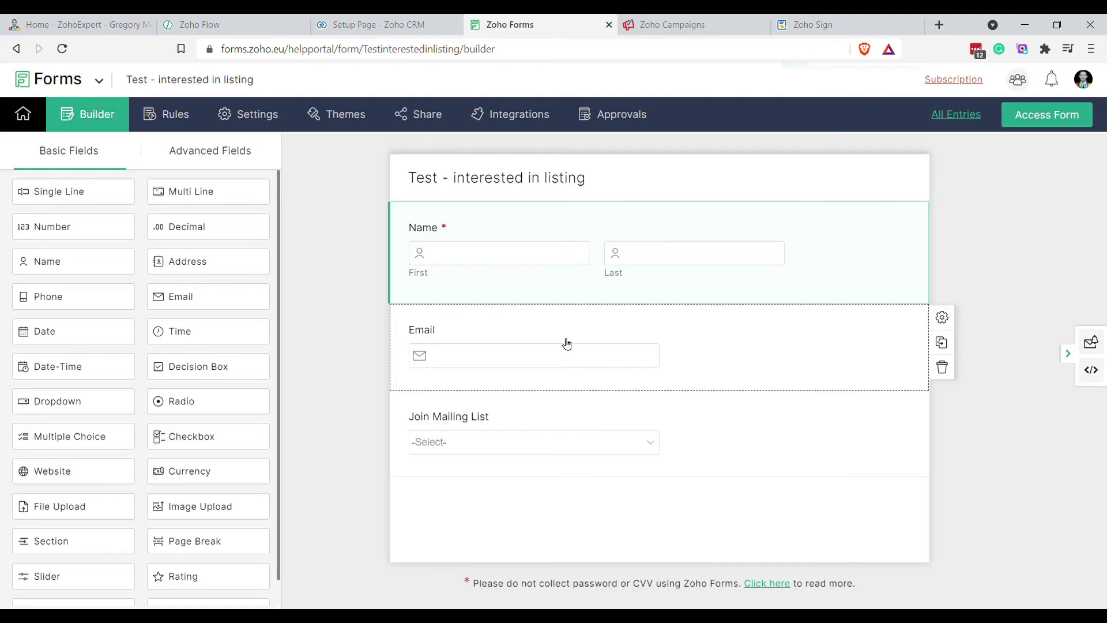
Make the form's Email field mandatory and save its properties
click(668, 353)
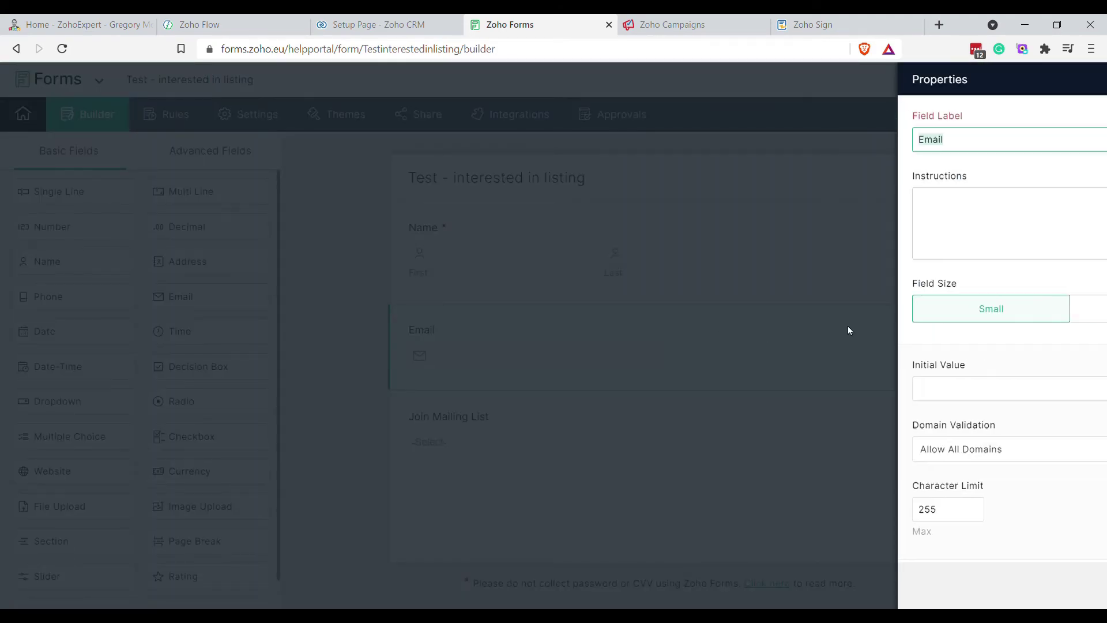
scroll(699, 524, down, 5)
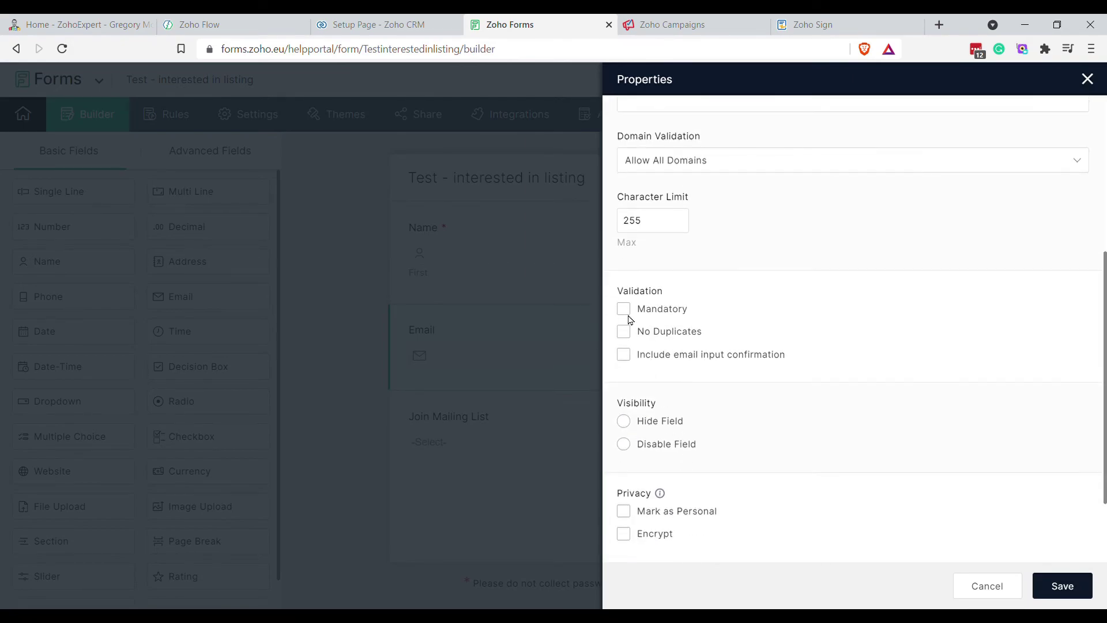
scroll(626, 513, down, 2)
scroll(650, 448, up, 5)
click(624, 494)
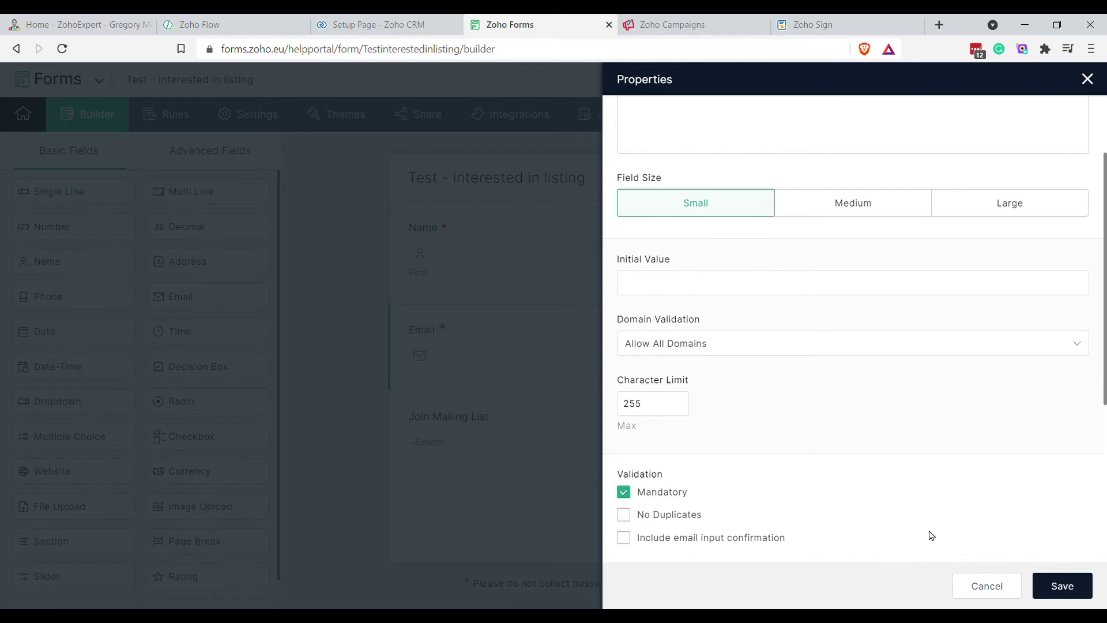
click(1063, 586)
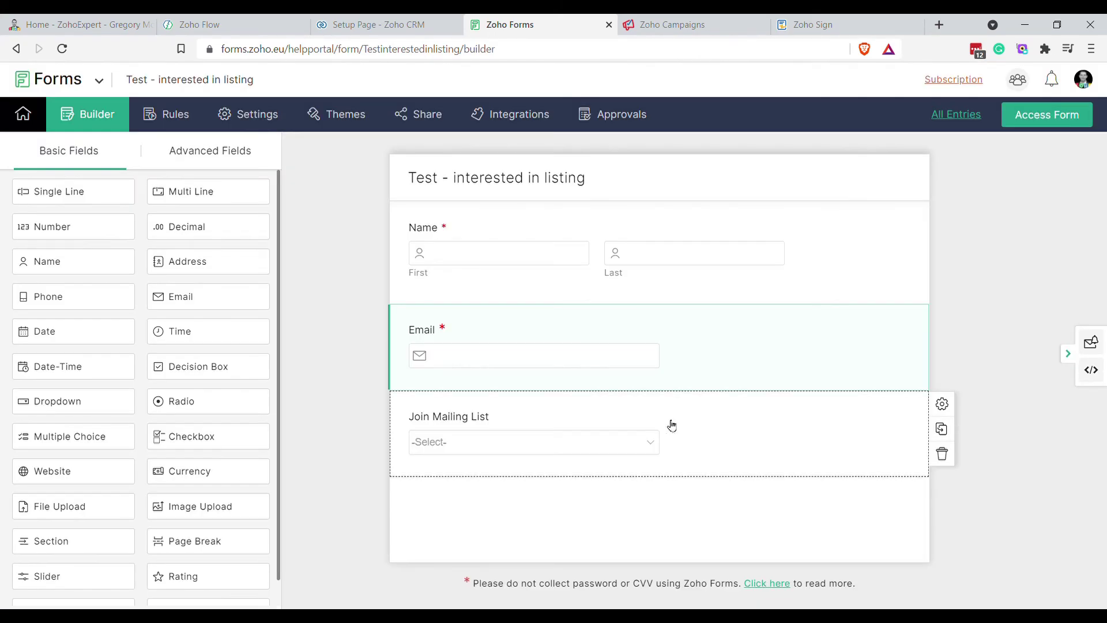
Make the form's Join Mailing List dropdown mandatory and save its properties
click(672, 425)
scroll(663, 462, down, 4)
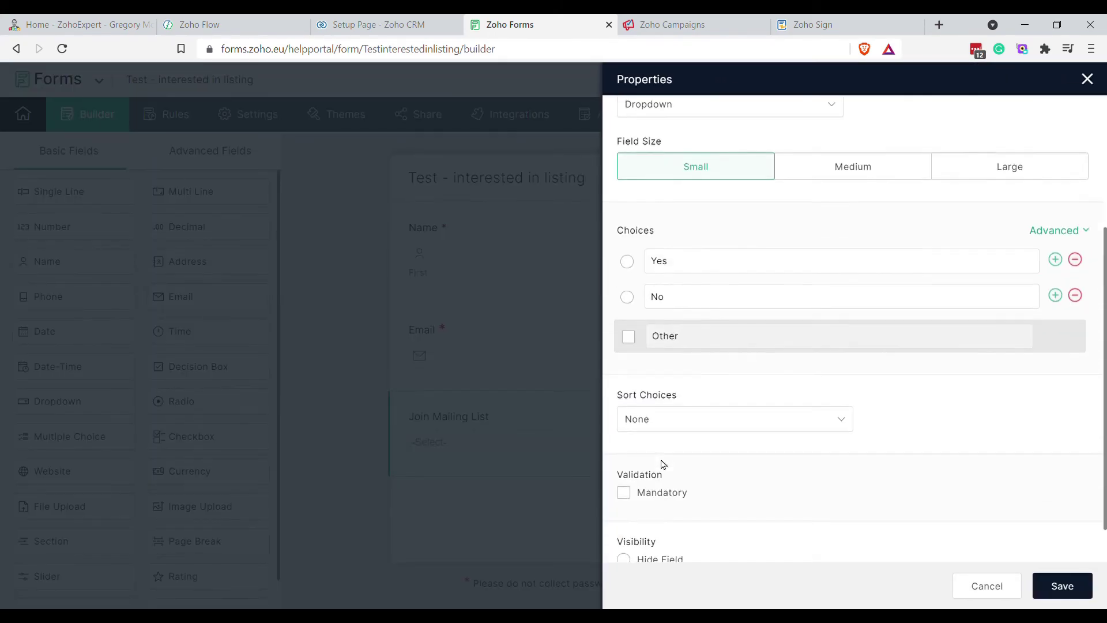
click(623, 479)
click(1061, 586)
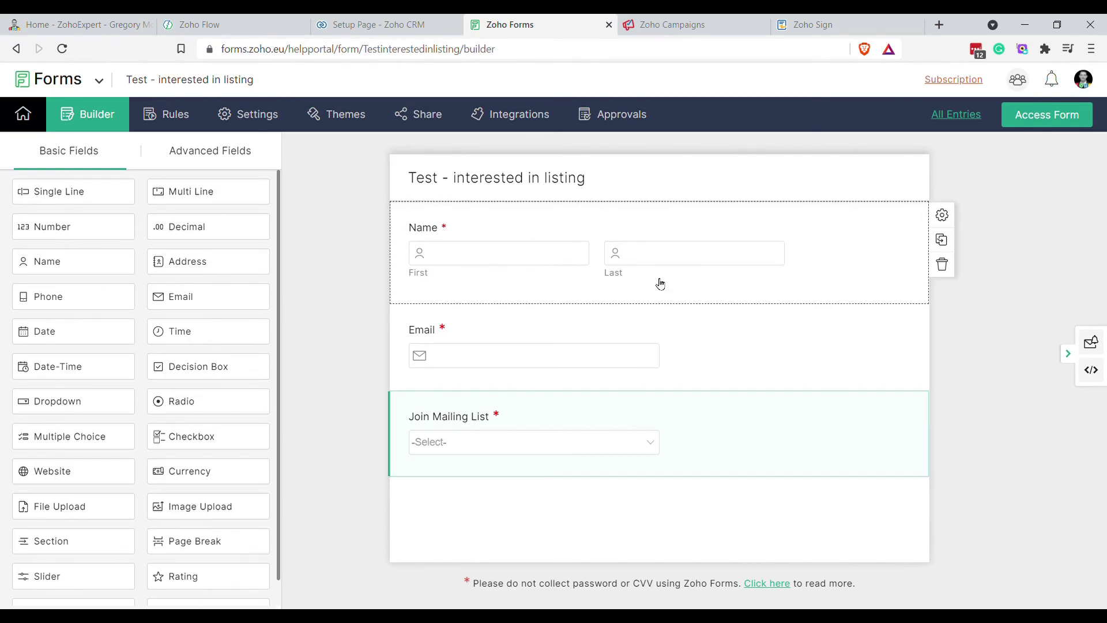
Return to Zoho Flow and look through the Zoho apps and Zoho Sign actions available for the flow
click(369, 26)
click(211, 25)
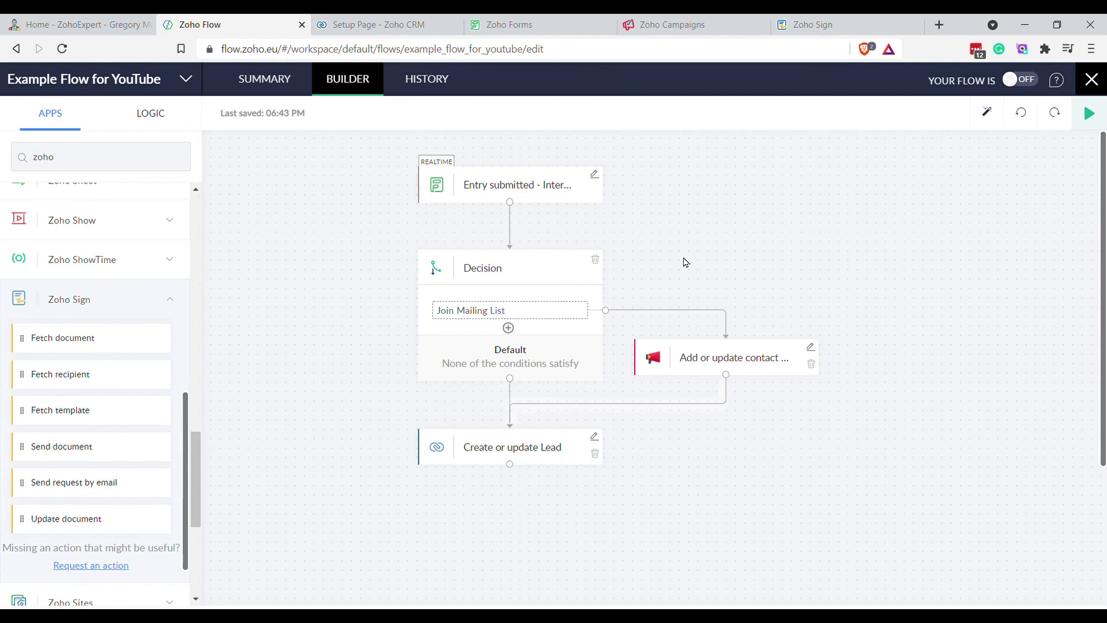
scroll(87, 404, up, 2)
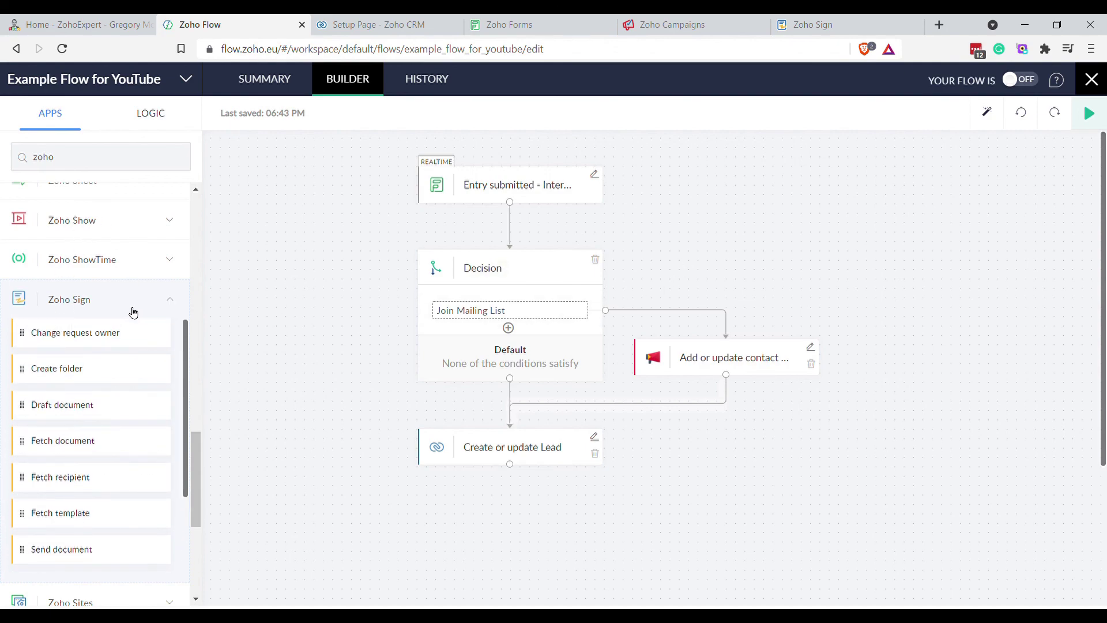
scroll(135, 335, up, 15)
scroll(142, 318, down, 15)
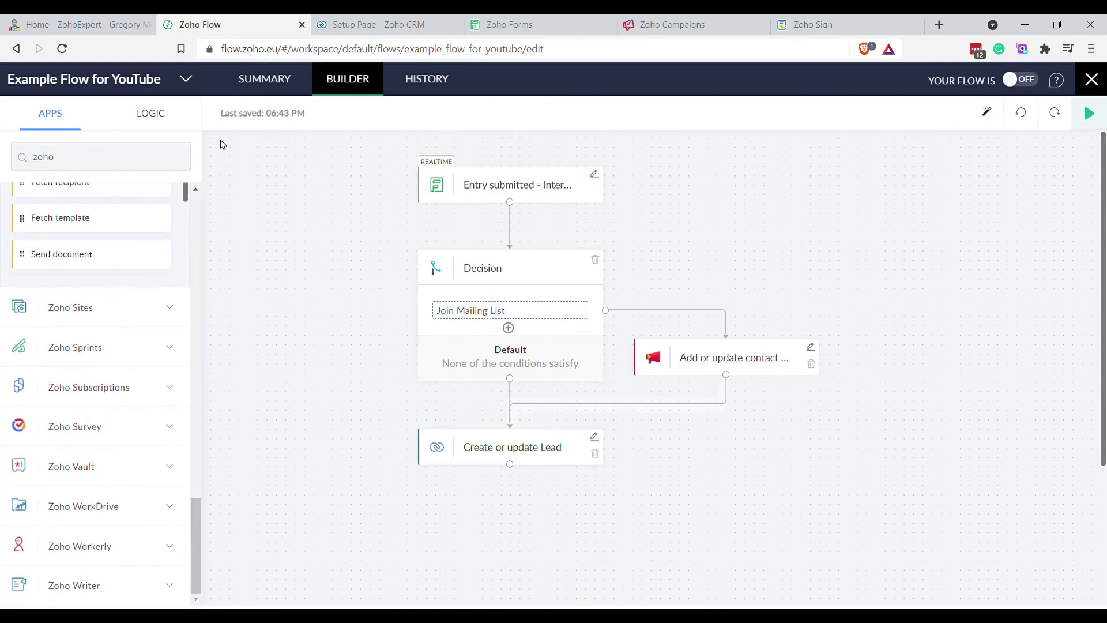
drag(206, 174, 265, 79)
scroll(148, 469, up, 5)
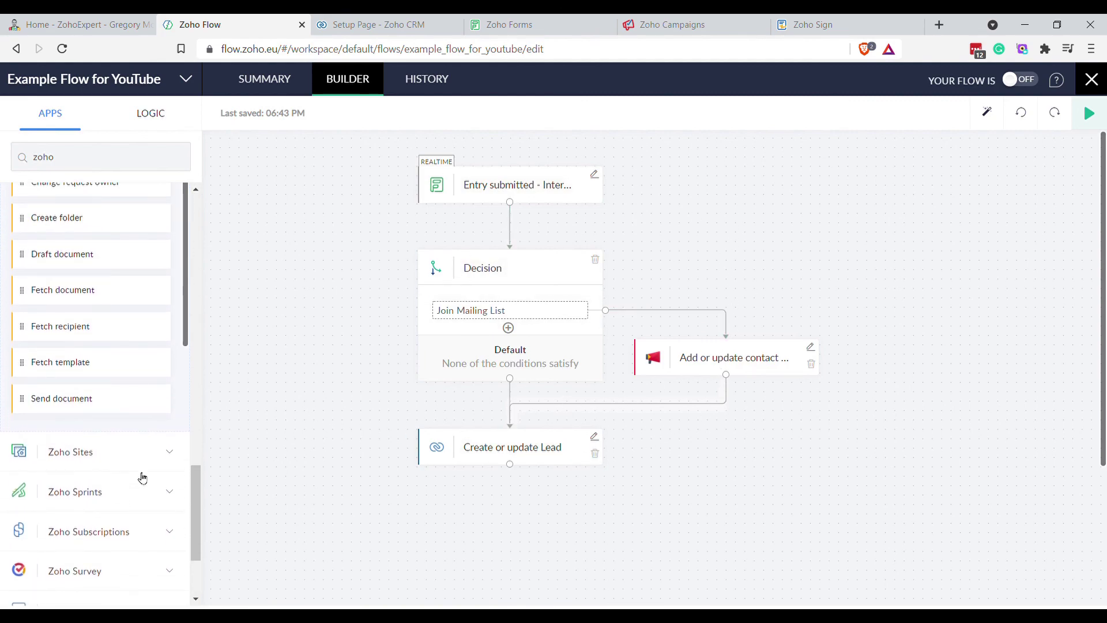
scroll(144, 479, down, 2)
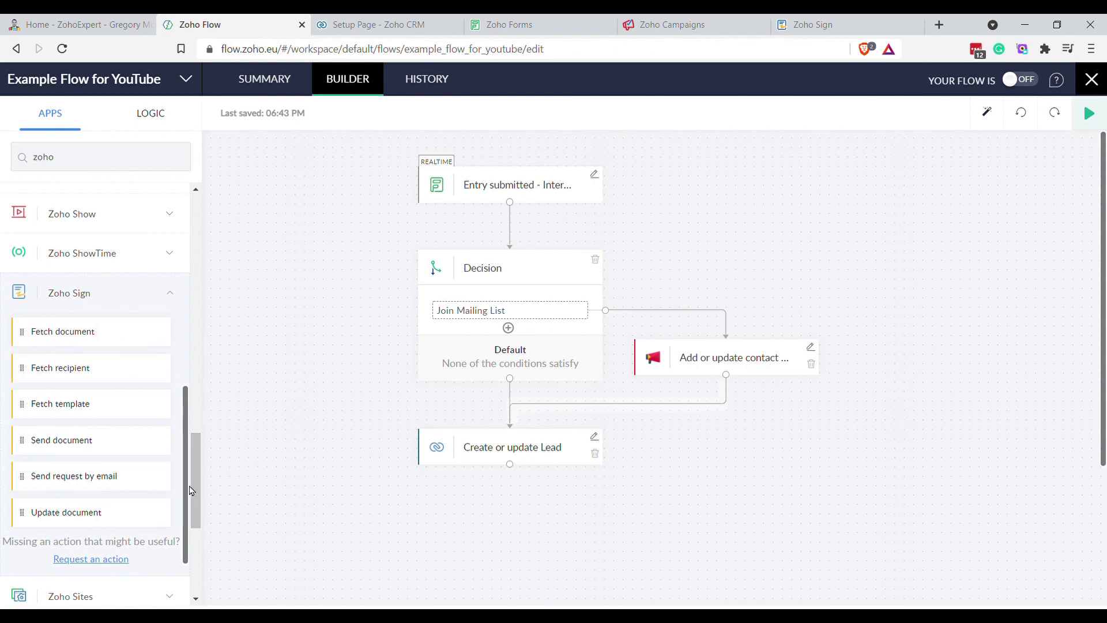
scroll(181, 477, down, 5)
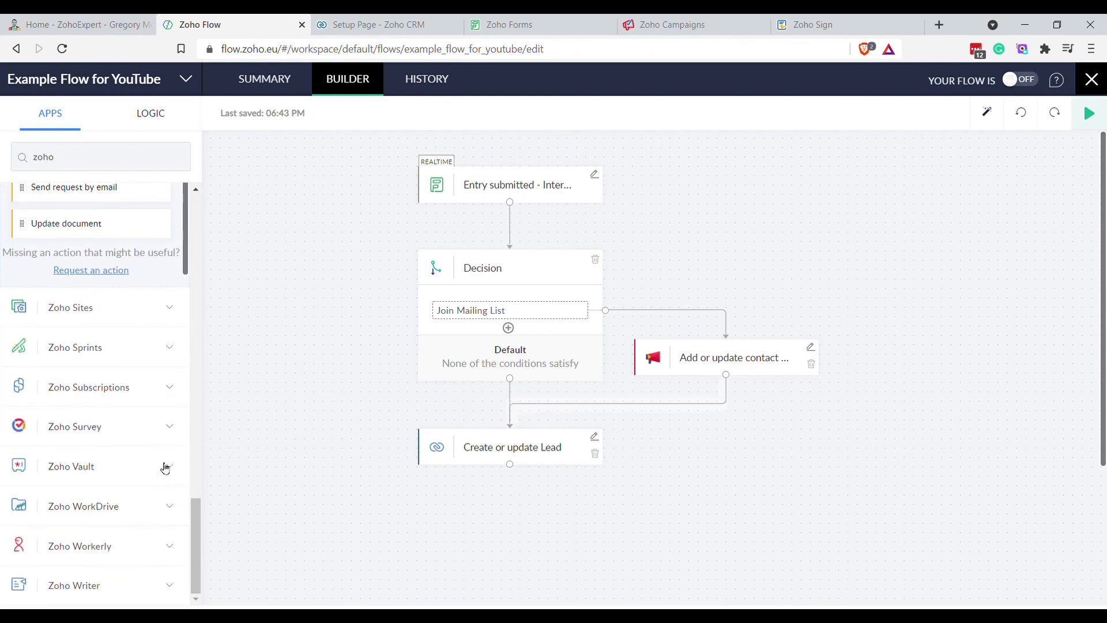